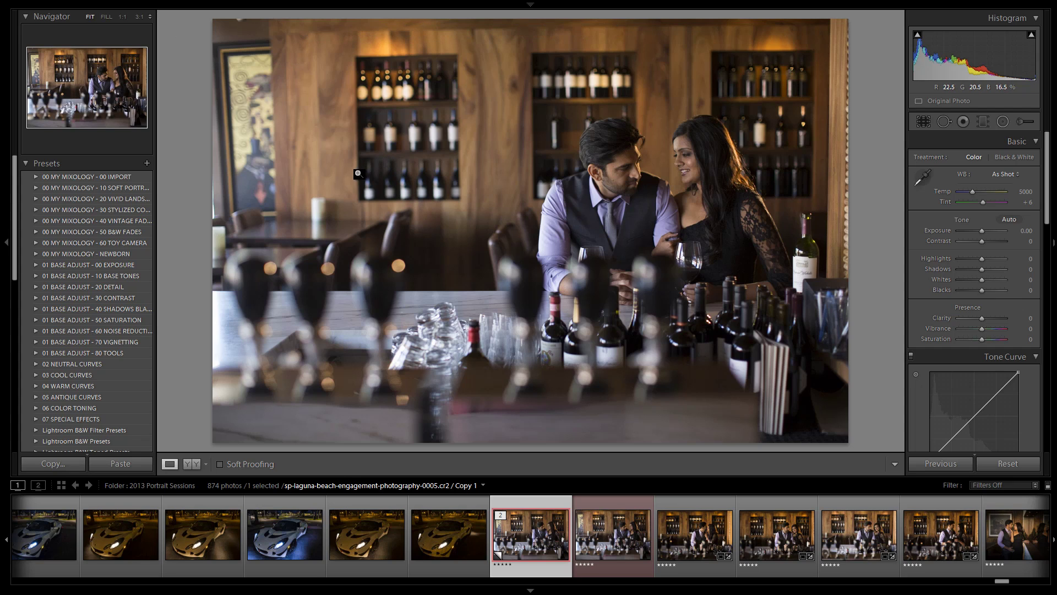
Step: Crop the photo tighter around the couple, cutting the picture frame off the left side, and straighten it to an angle of 0.40
key("r")
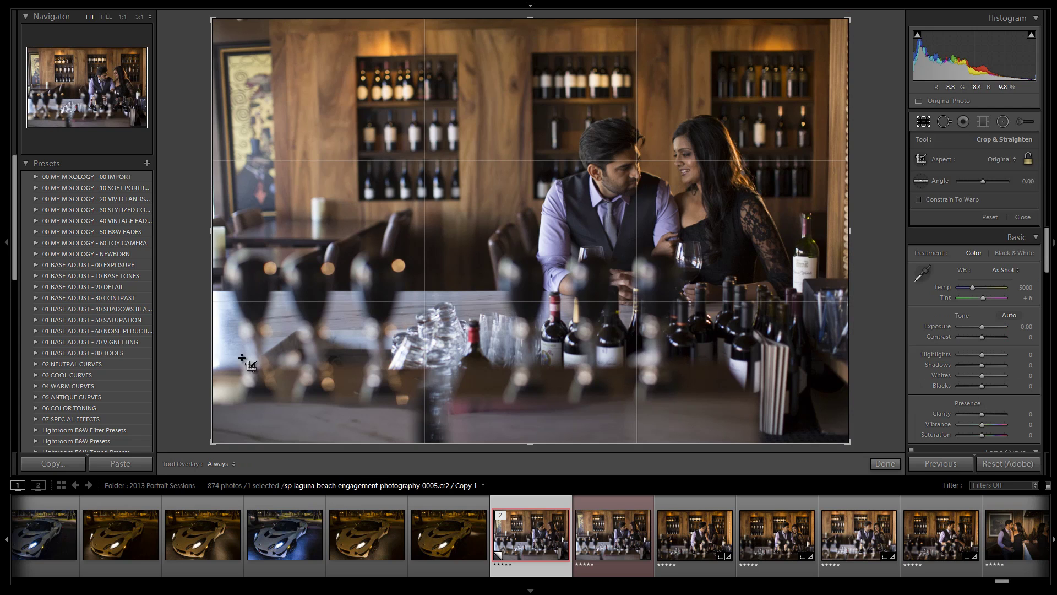
left_click_drag(214, 435, 248, 424)
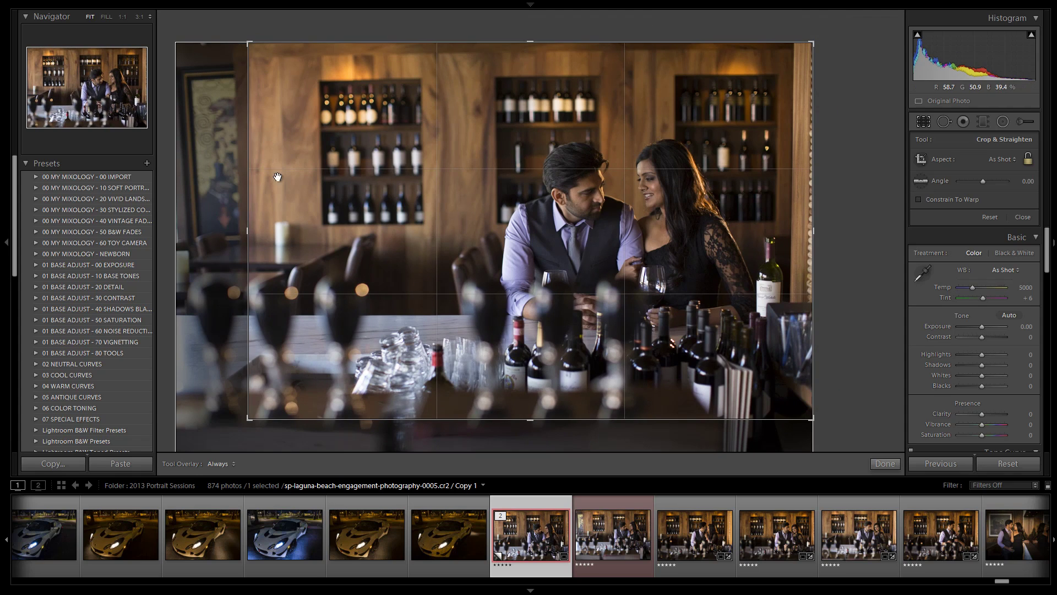
left_click_drag(168, 130, 166, 125)
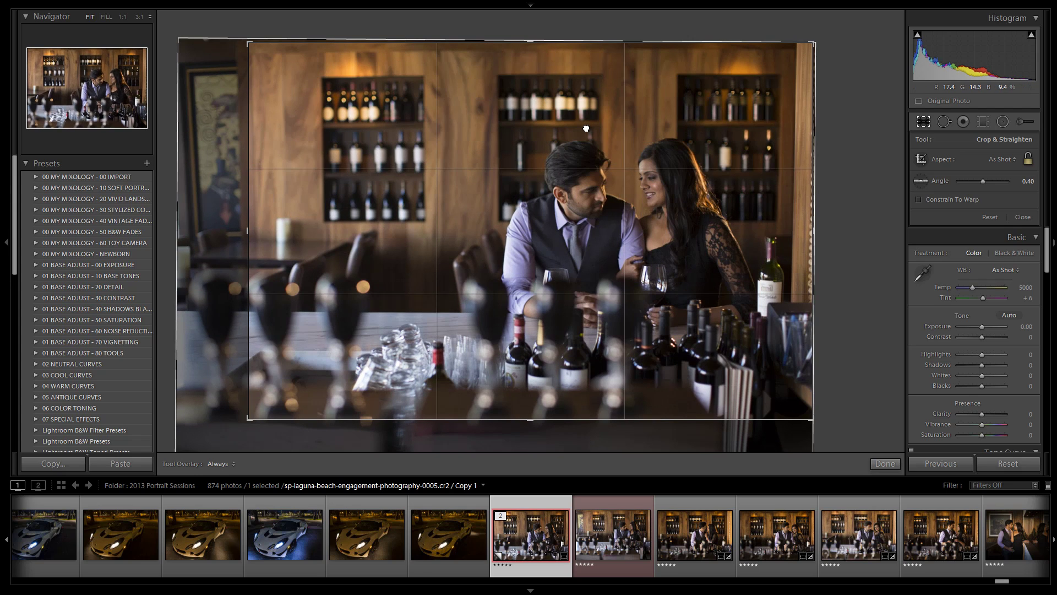
left_click_drag(586, 126, 573, 120)
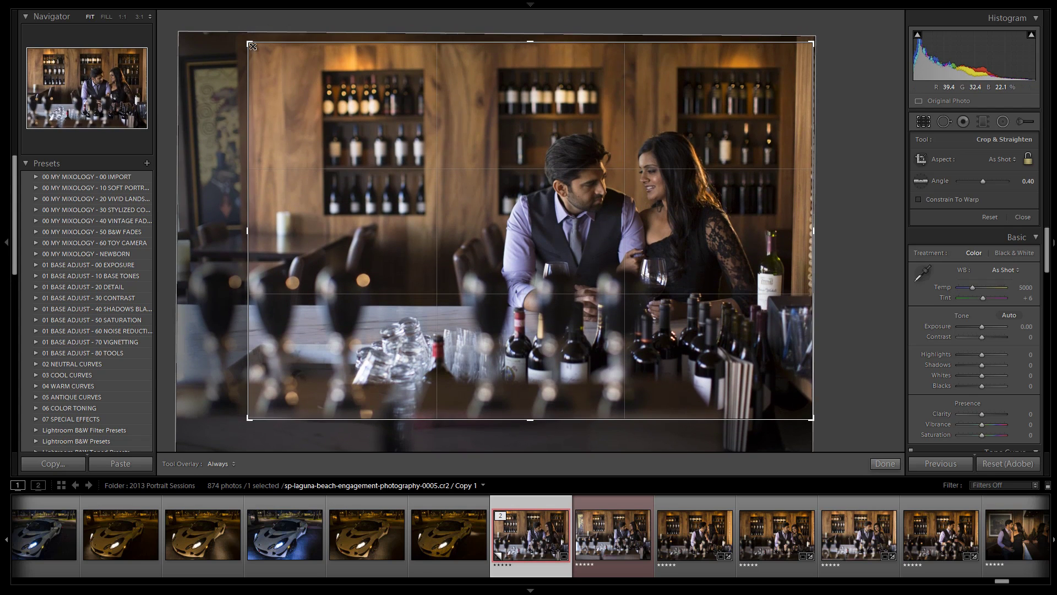
Step: Tighten the crop slightly more, reduce the straightening angle to about 0.15, and apply the crop
left_click_drag(256, 50, 271, 60)
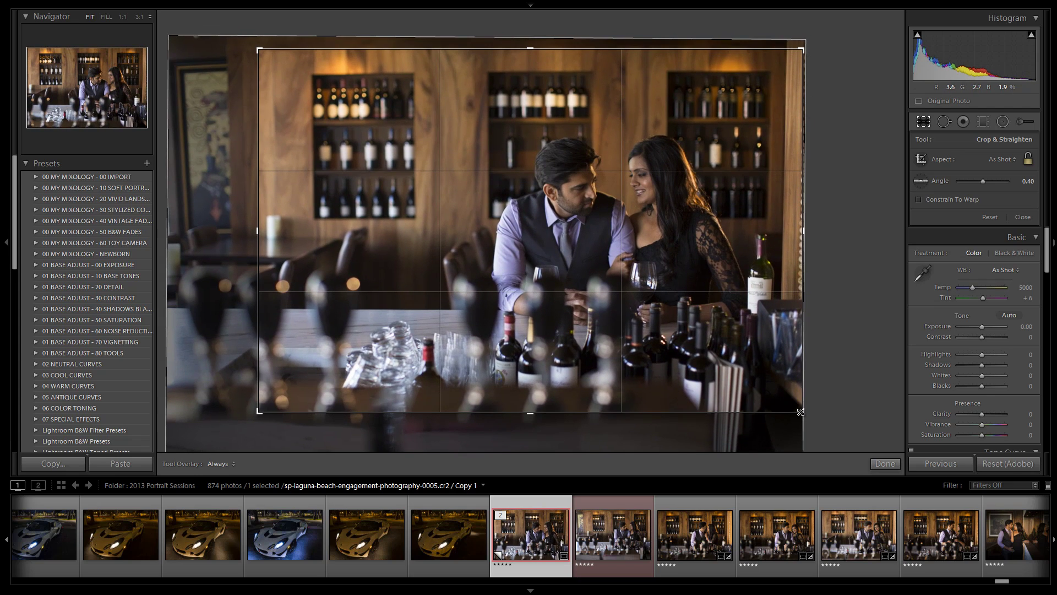
left_click_drag(801, 412, 797, 410)
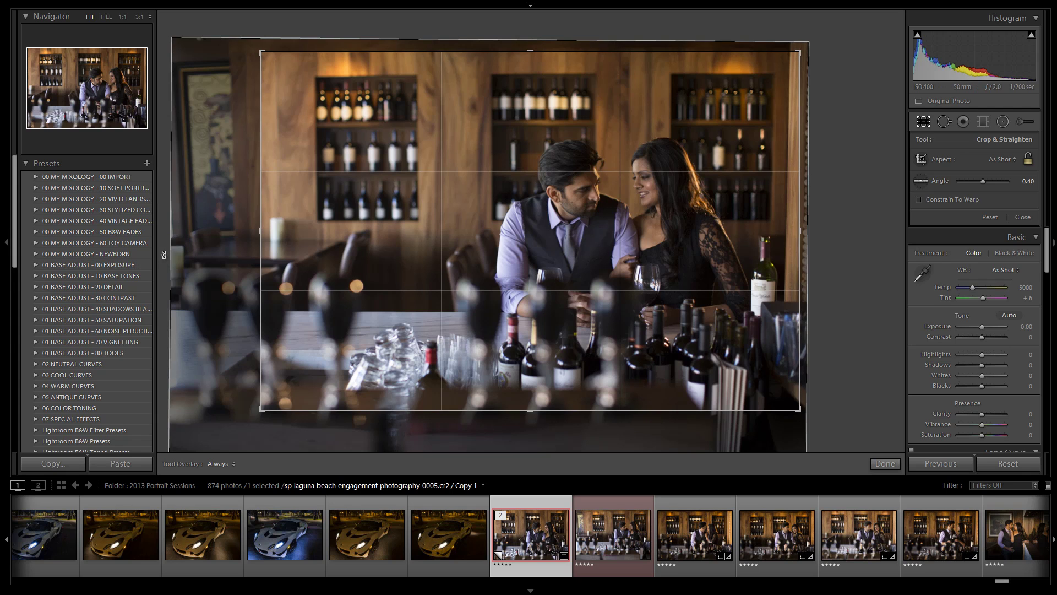
left_click_drag(166, 260, 165, 259)
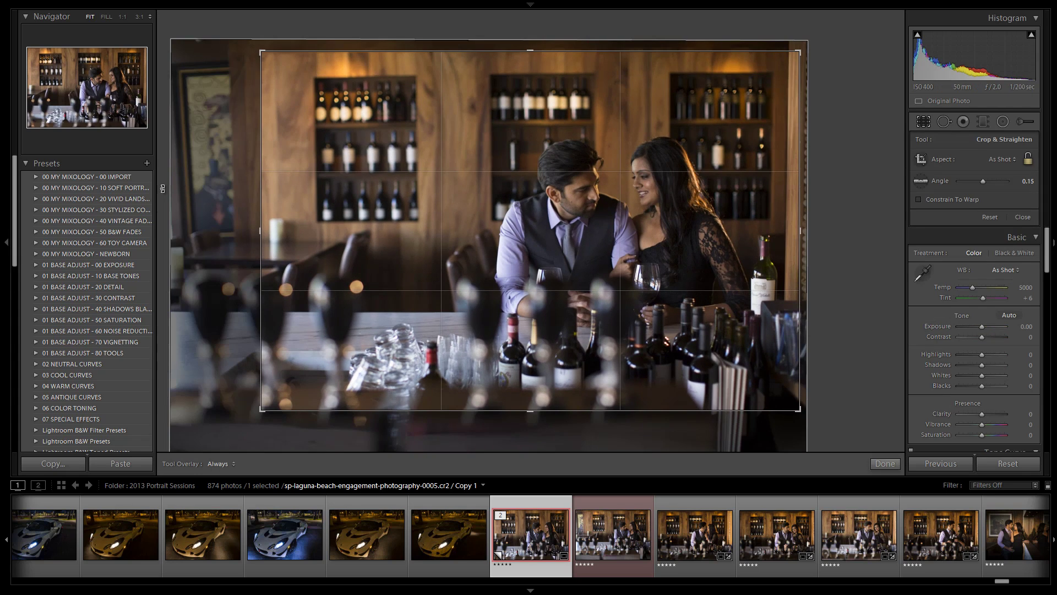
left_click_drag(165, 190, 163, 190)
key("Return")
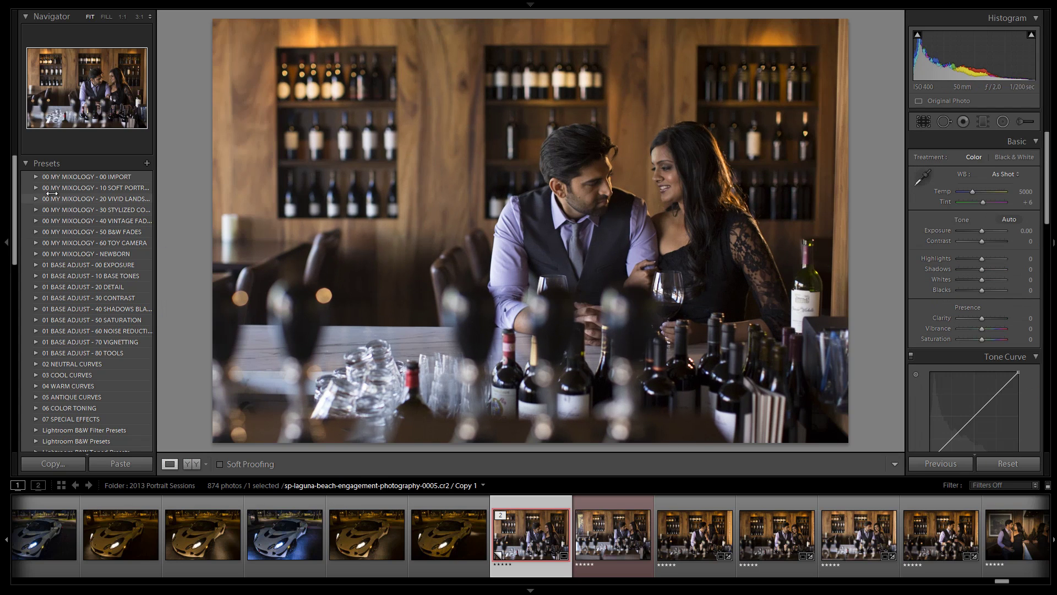
Step: Apply the 14 SP Extra Soft Color preset from the 10 Soft Portraits folder and collapse that folder
left_click(52, 187)
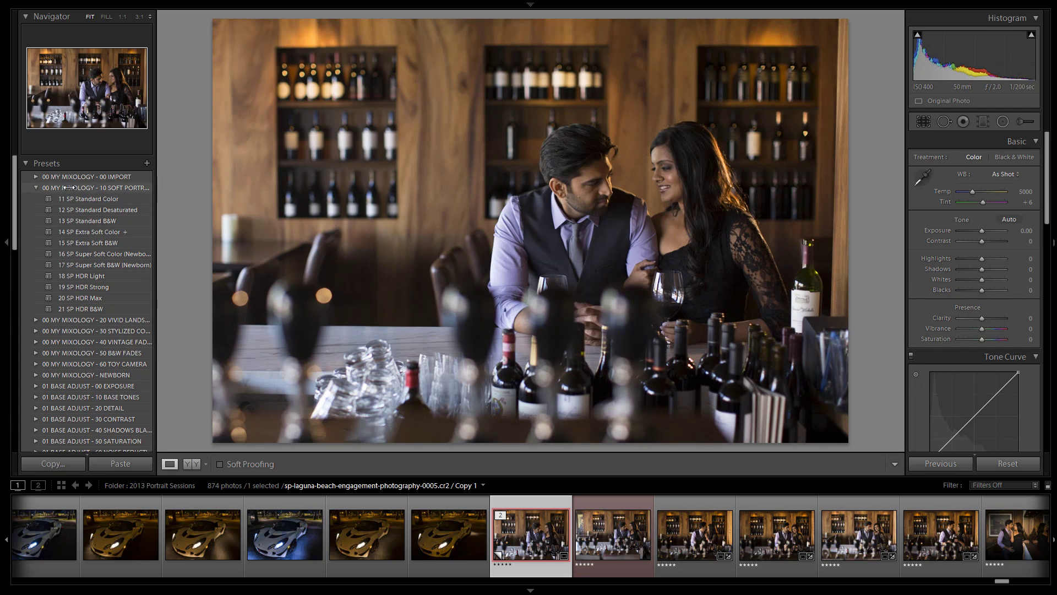
left_click(109, 231)
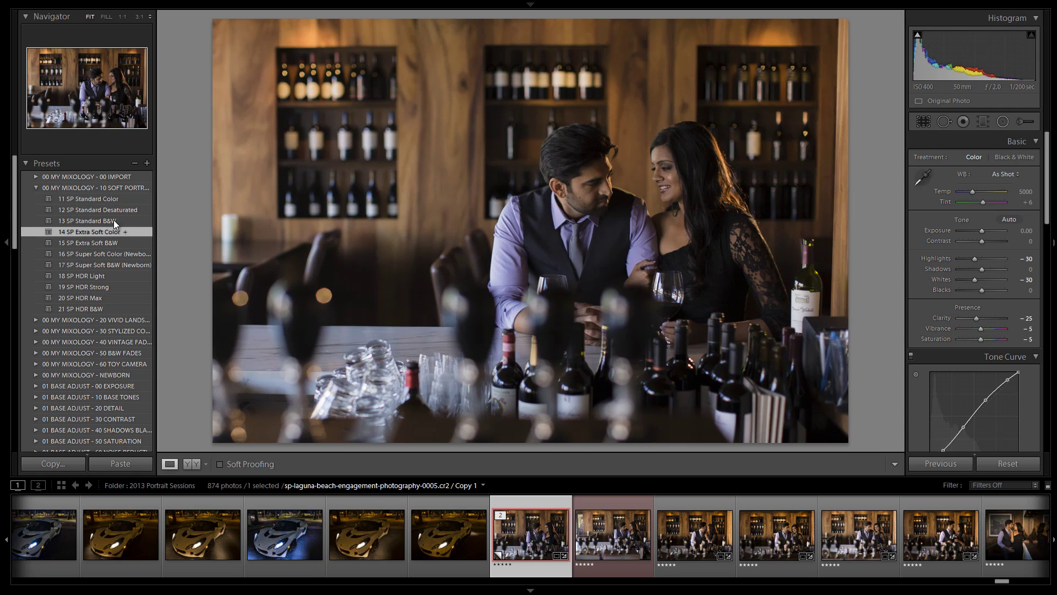
left_click(35, 188)
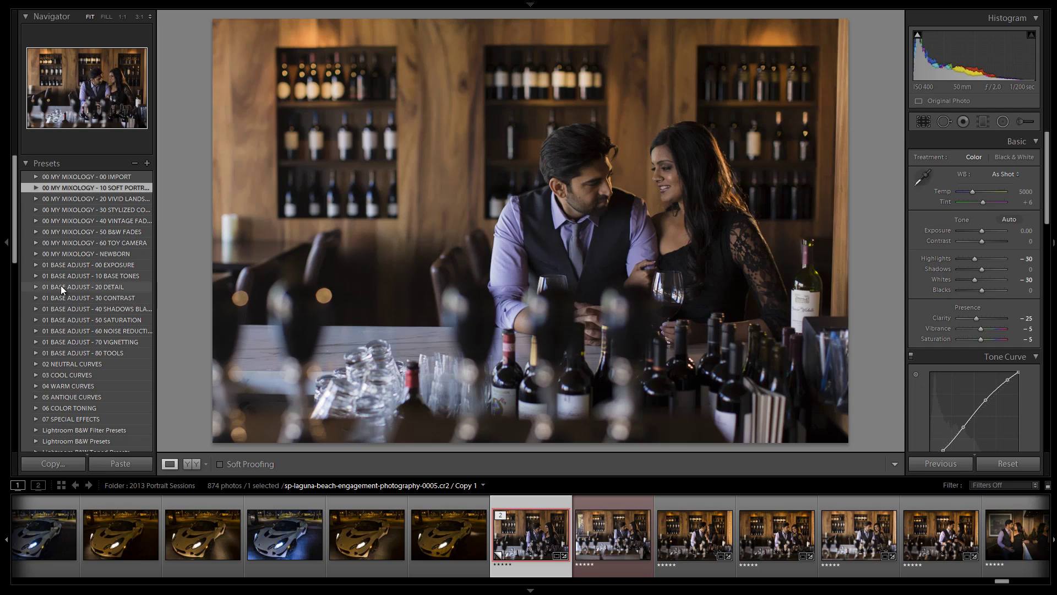
Step: Try the Amber, Apricot and Crimson Vintage Punch presets from the 04 Warm Curves folder
scroll(52, 281, "down", 3)
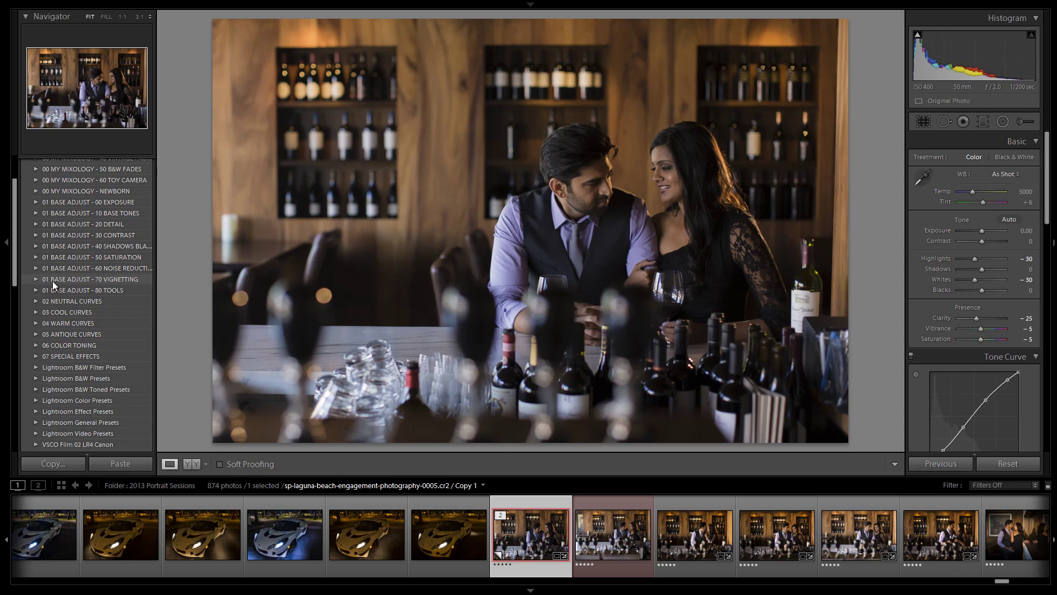
left_click(36, 323)
scroll(93, 307, "down", 8)
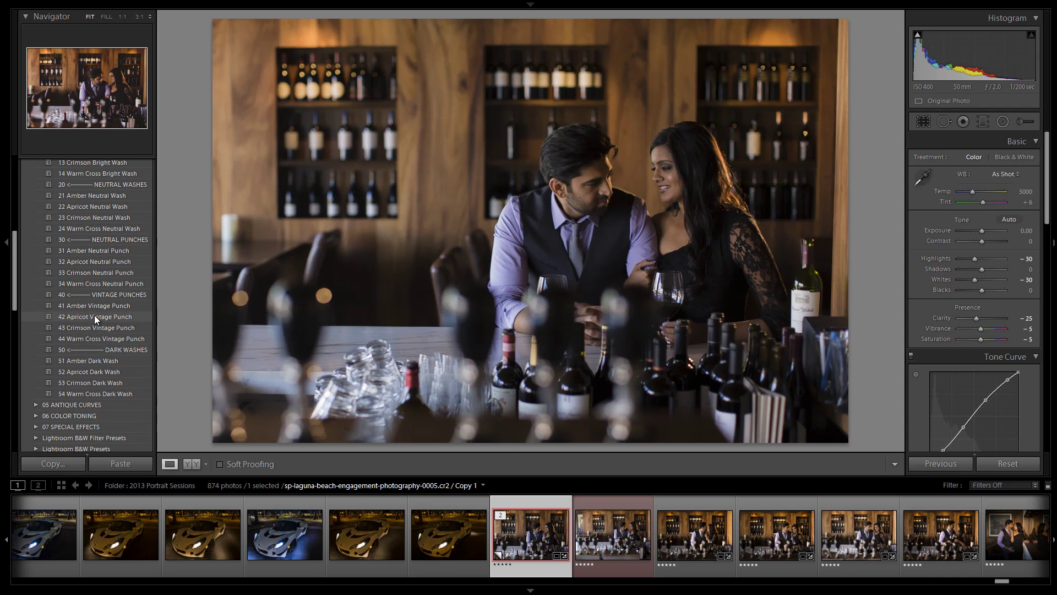
left_click(95, 315)
left_click(101, 308)
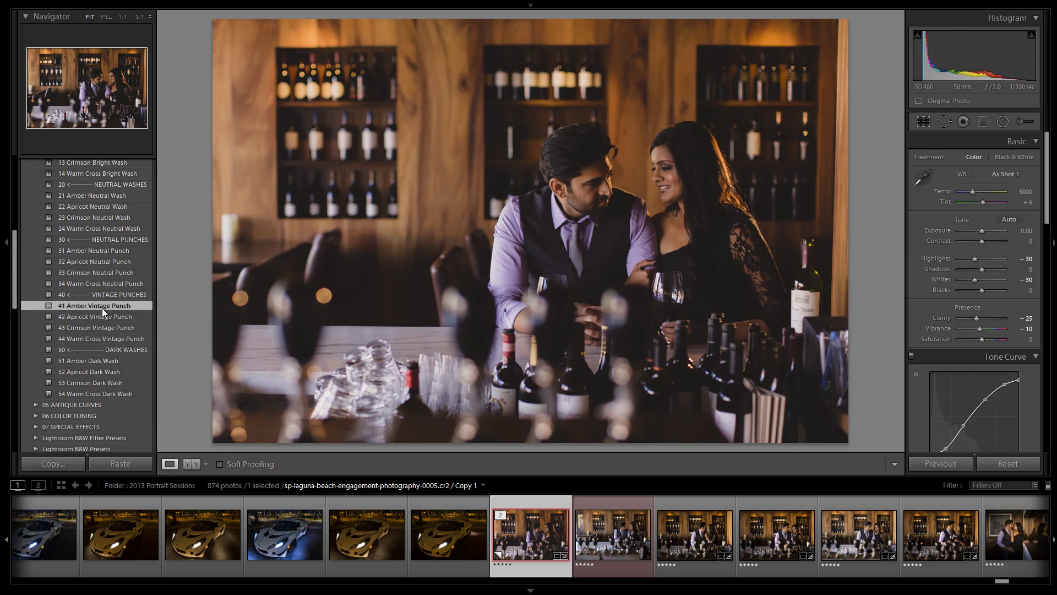
left_click(99, 314)
left_click(109, 303)
left_click(107, 315)
left_click(105, 323)
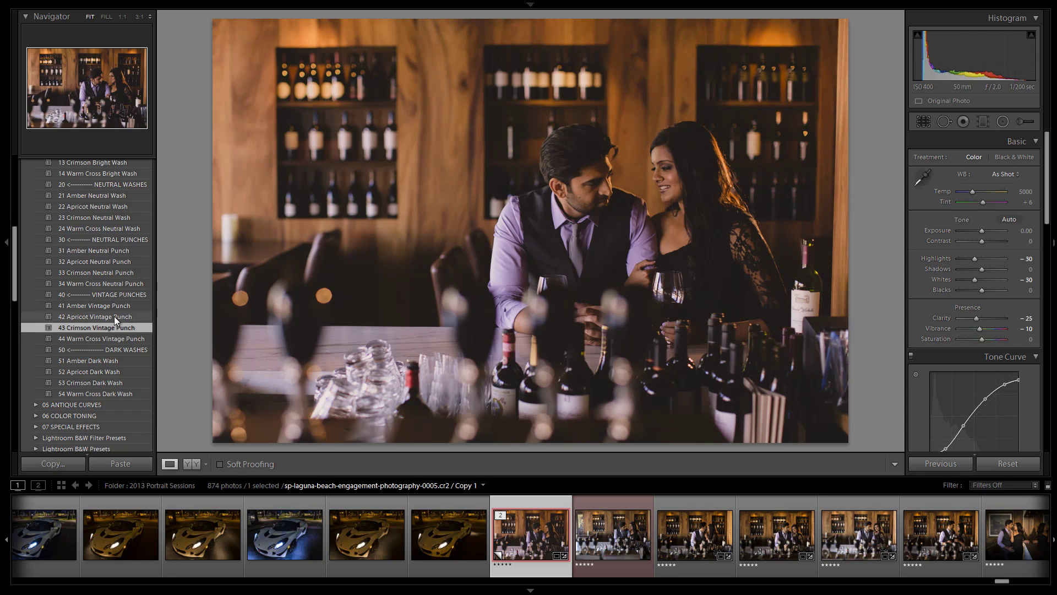
Step: Compare the Apricot, Crimson and Warm Cross Vintage Punch looks, keep 42 Apricot Vintage Punch, and collapse the Warm Curves folder
left_click(114, 316)
left_click(111, 322)
left_click(116, 320)
left_click(105, 338)
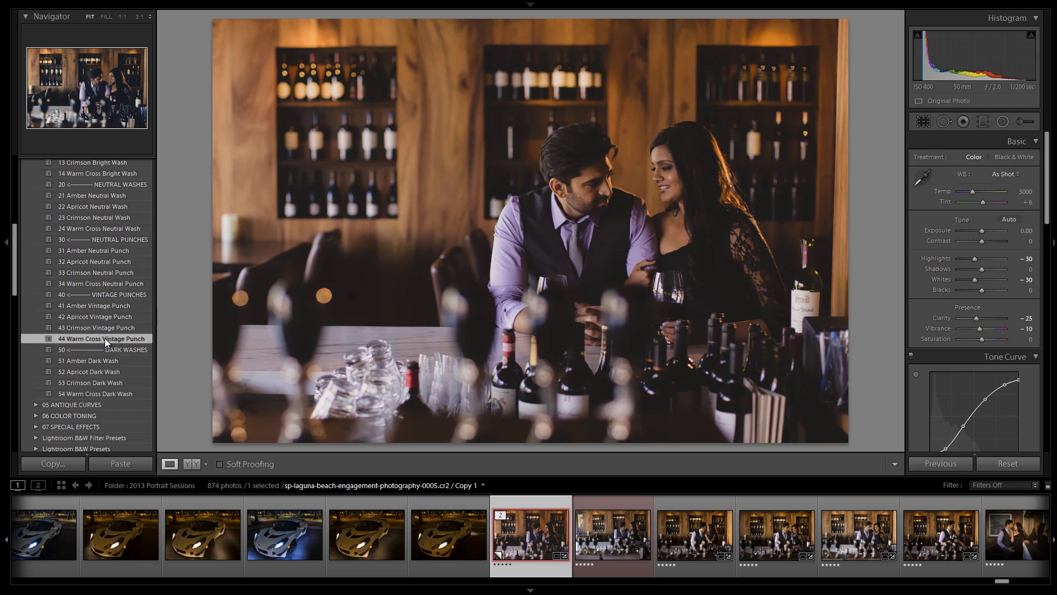
left_click(116, 317)
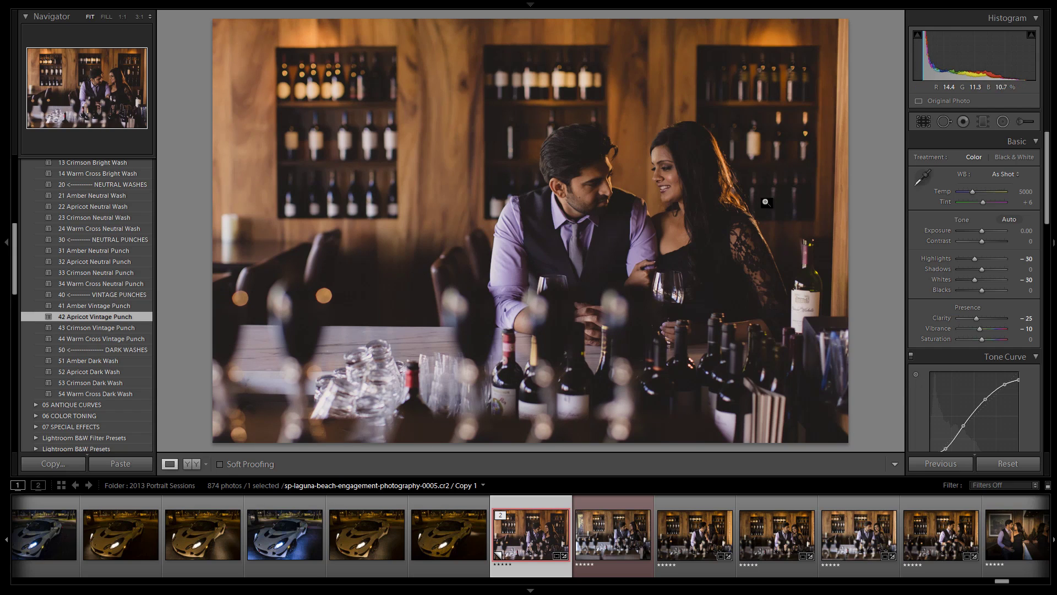
scroll(75, 249, "up", 8)
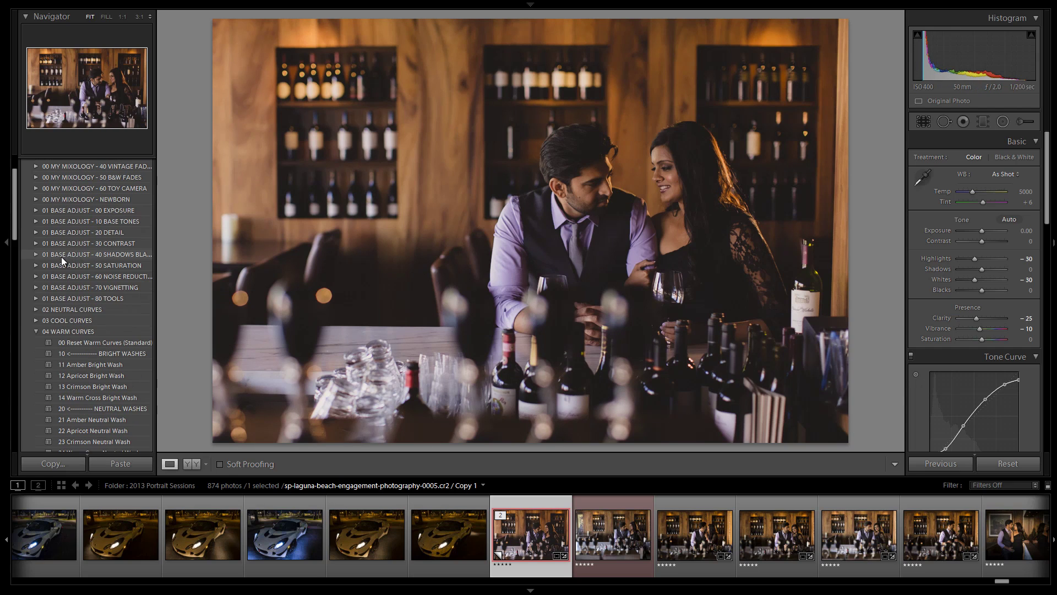
left_click(36, 331)
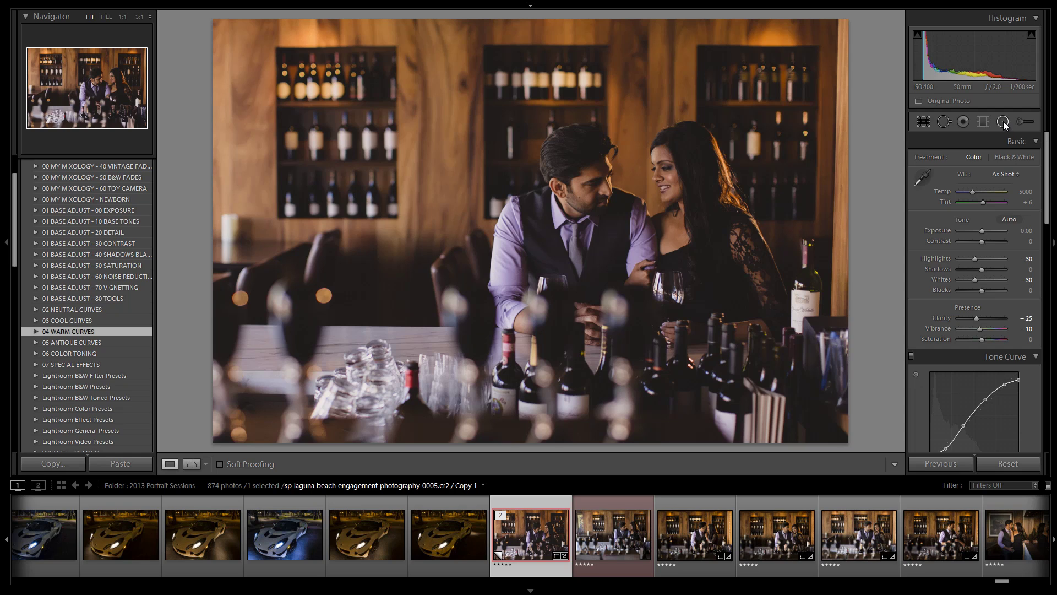
Step: Raise the photo's Exposure to +0.33
mouse_move(970, 227)
left_mouse_down()
mouse_move(958, 243)
mouse_move(989, 233)
left_mouse_up()
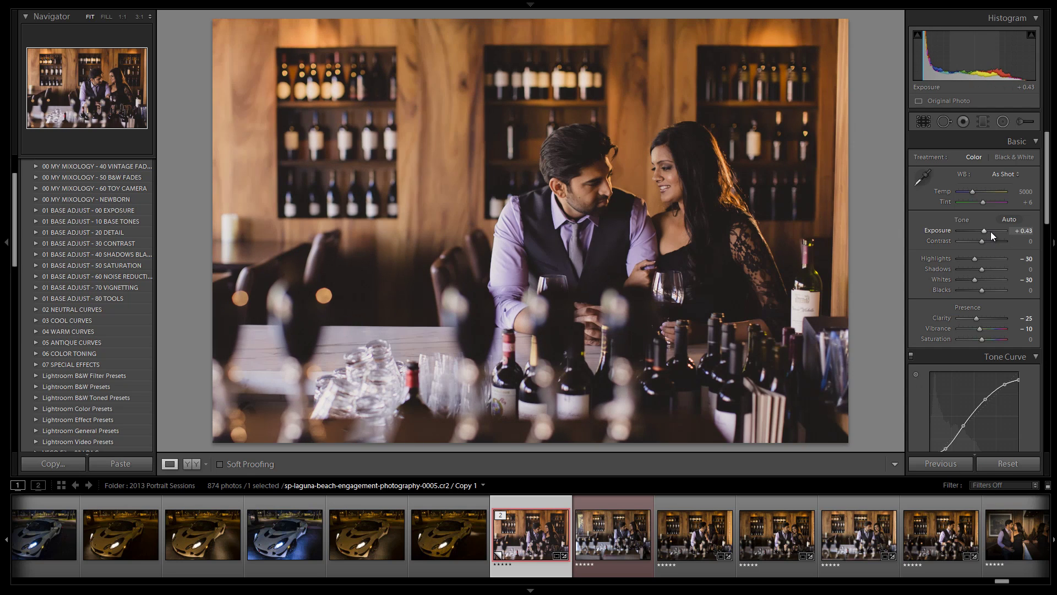
key("Down")
key("Down")
key("Up")
key("Up")
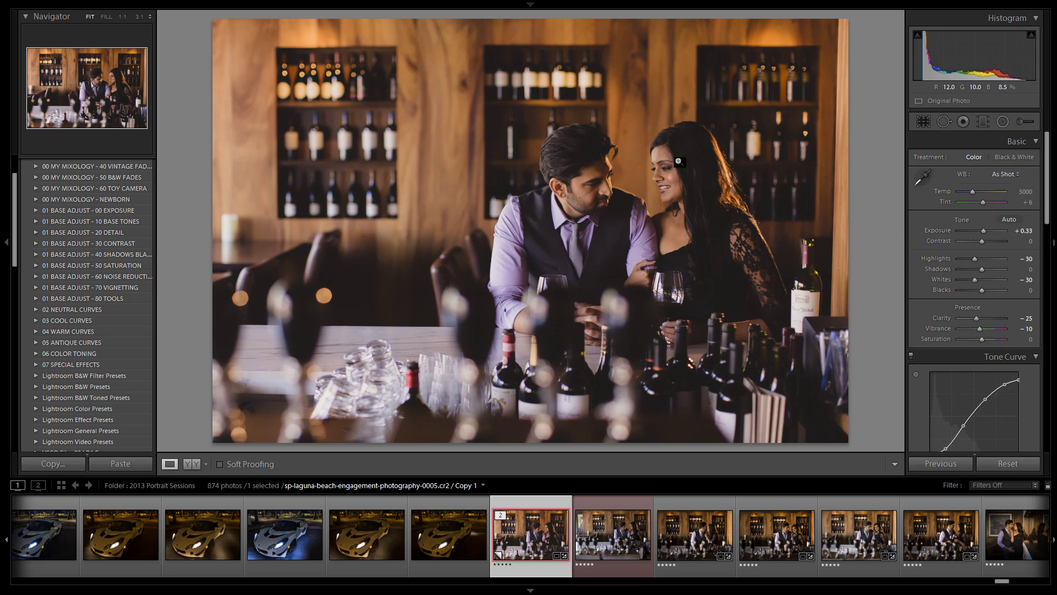
Step: Lower Highlights to -50 and Whites to -35
key("Down")
key("Down")
key("Down")
key("Down")
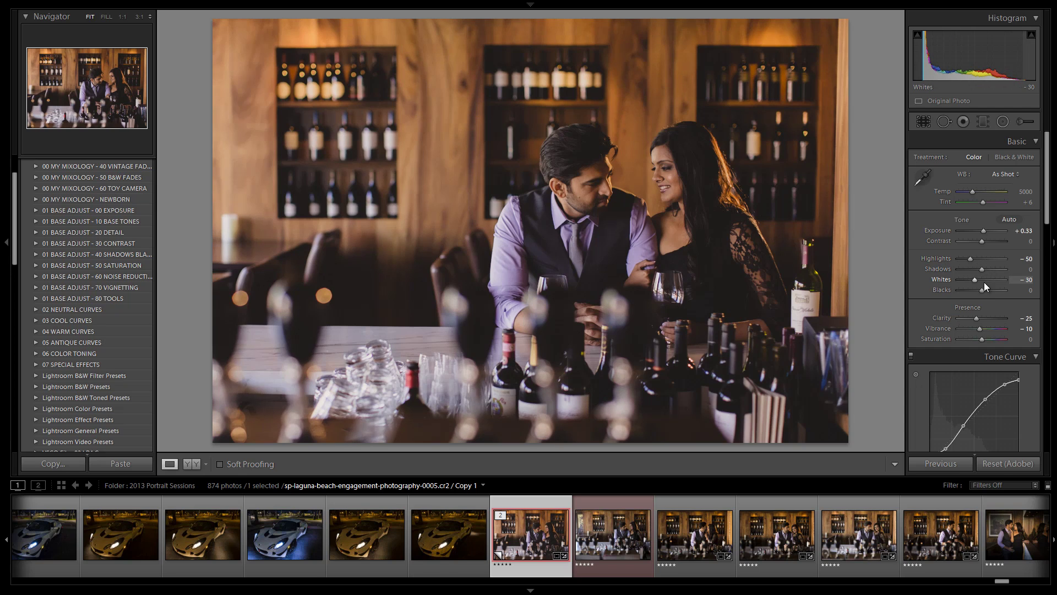
key("Down")
key("Down")
key("Down")
key("Down")
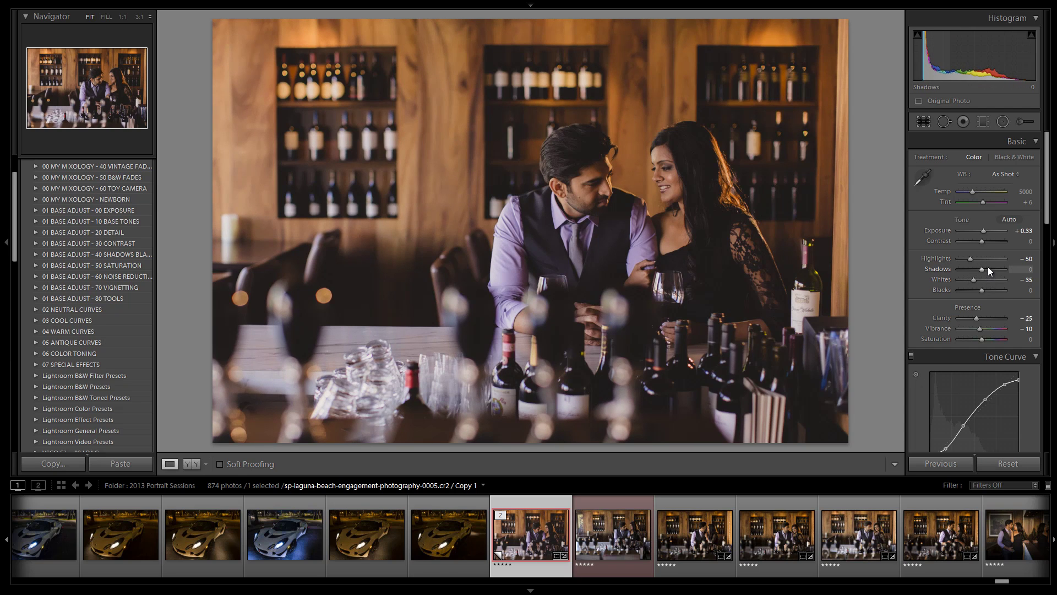
Step: Set Shadows to +10, and try Blacks at +10 before returning Blacks to 0
key("Up")
key("Up")
key("Up")
key("Up")
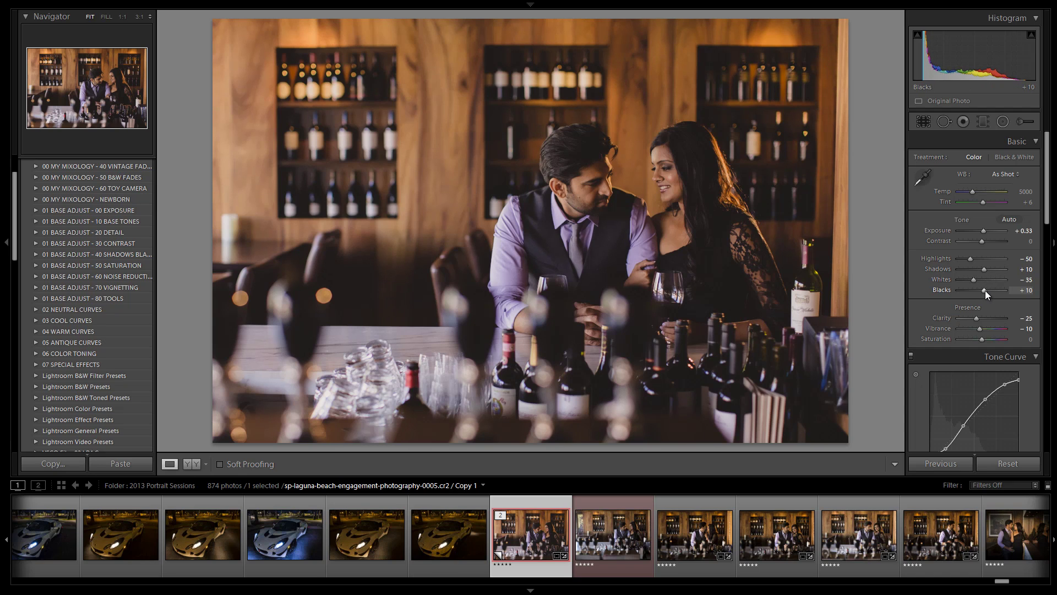
key("Down")
key("Down")
Step: Lift the shadow point of the RGB tone curve slightly, and lower Blacks to -20 and Shadows to -10
scroll(997, 267, "down", 3)
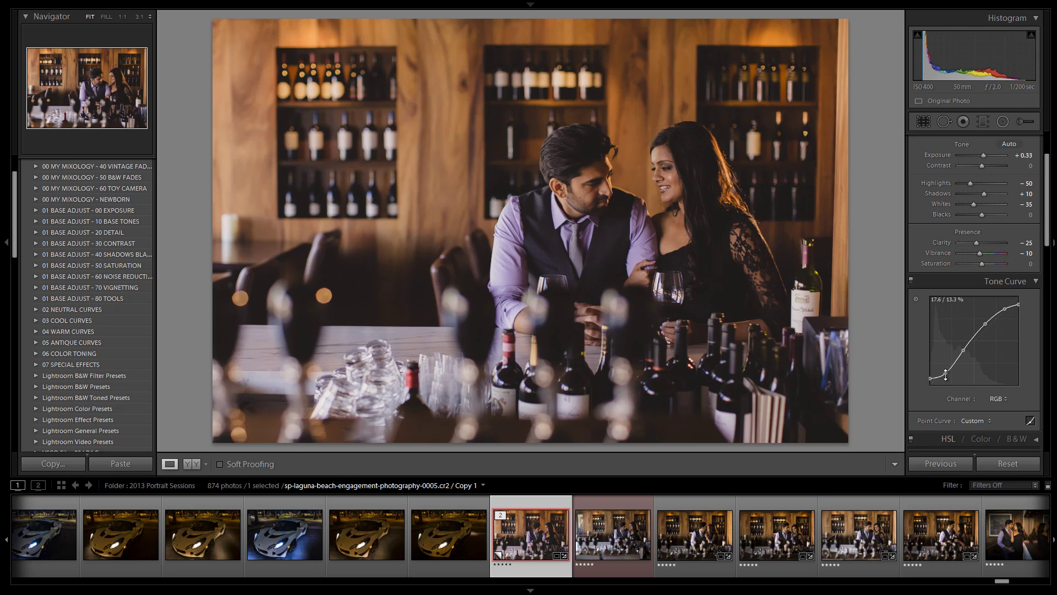
mouse_move(945, 375)
left_mouse_down()
mouse_move(928, 376)
mouse_move(944, 374)
left_mouse_up()
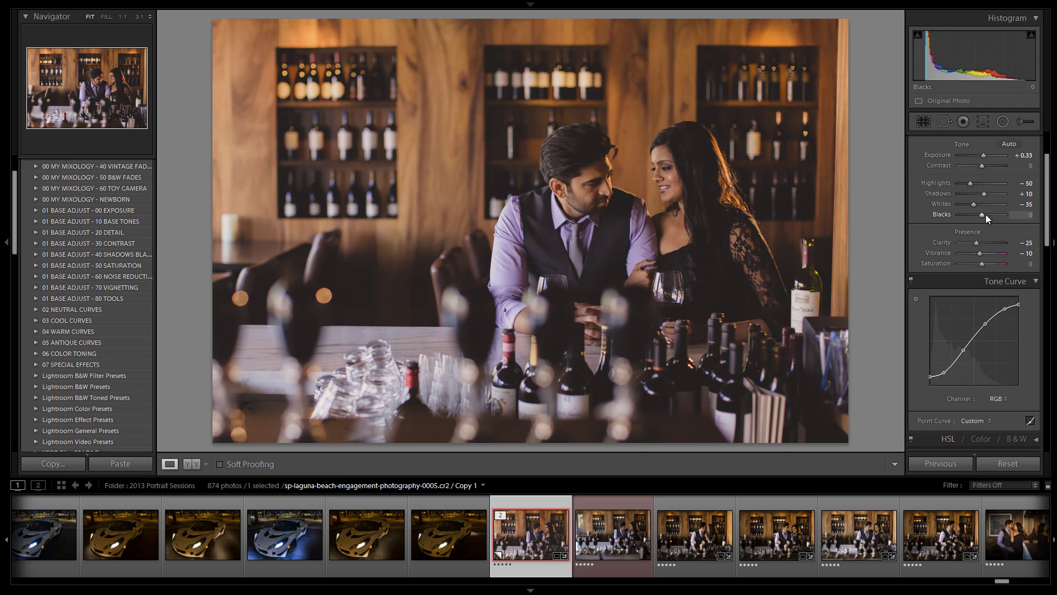
key("shift+Down")
key("shift+Down")
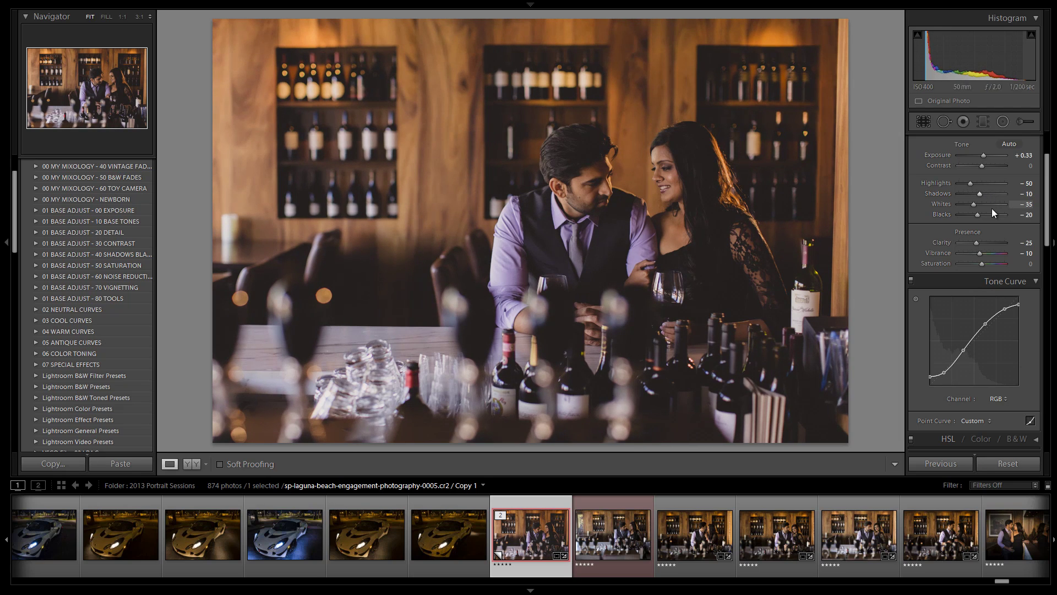
Step: Set Blacks to -10, Clarity to -20 and Saturation to -10
key("shift+Up")
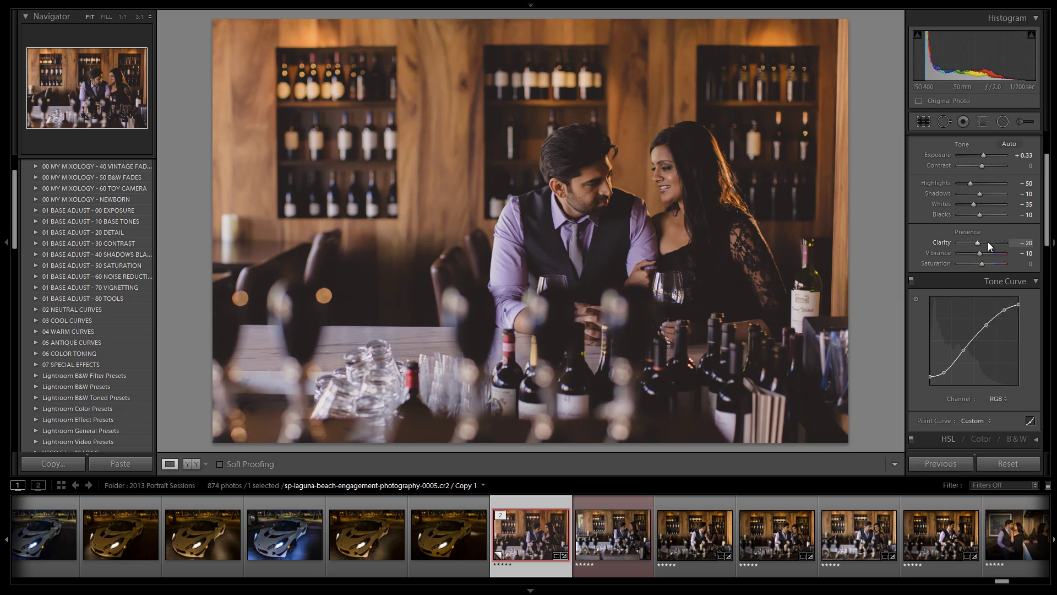
key("Down")
key("Down")
key("Down")
scroll(995, 218, "down", 3)
Step: Warm the white balance by setting Temp to 6200
scroll(995, 219, "up", 6)
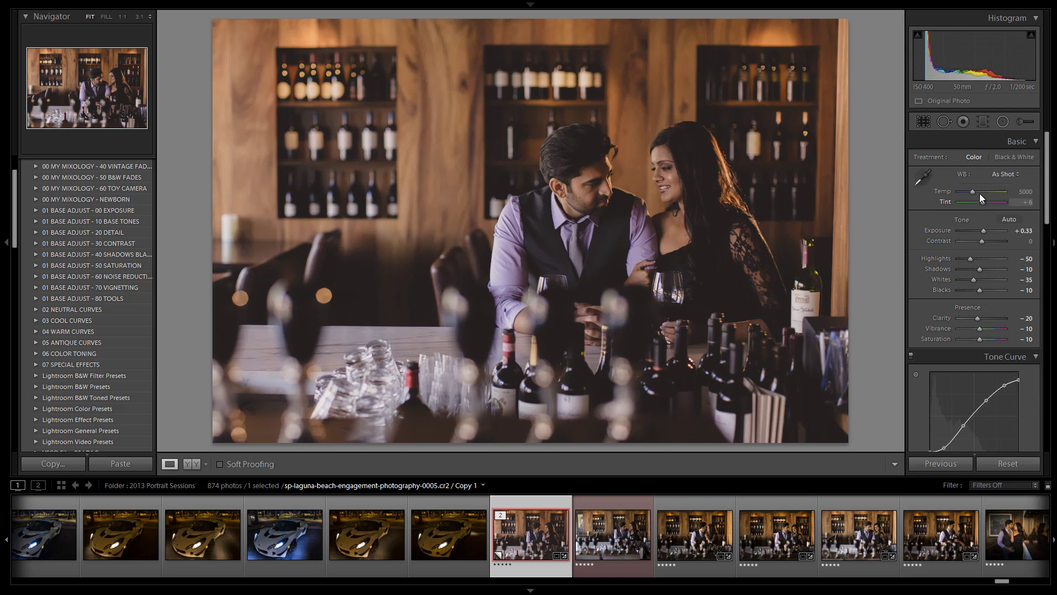
key("shift")
key("shift+Up")
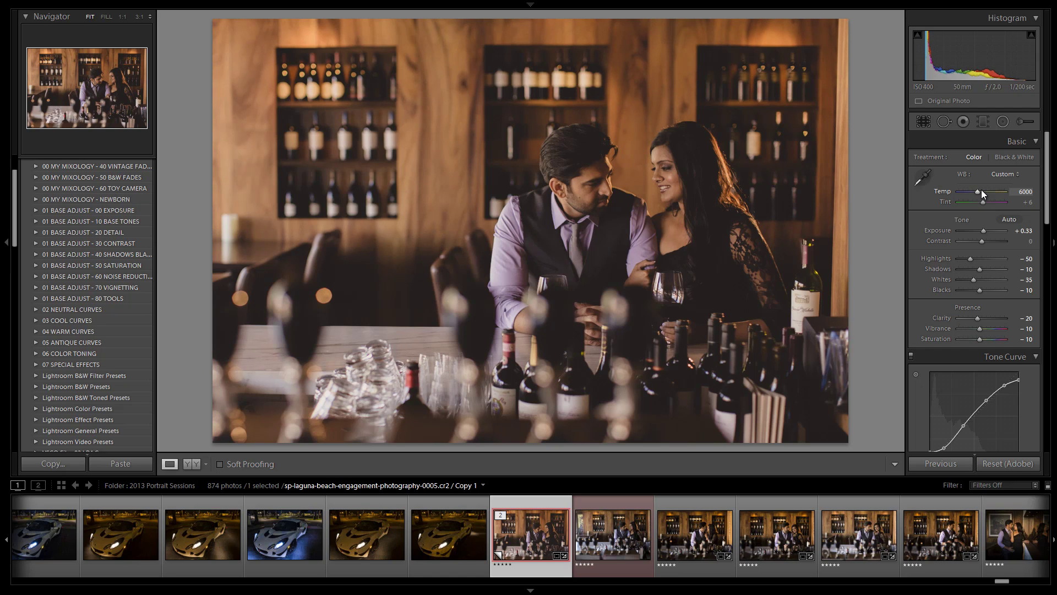
key("shift+Up")
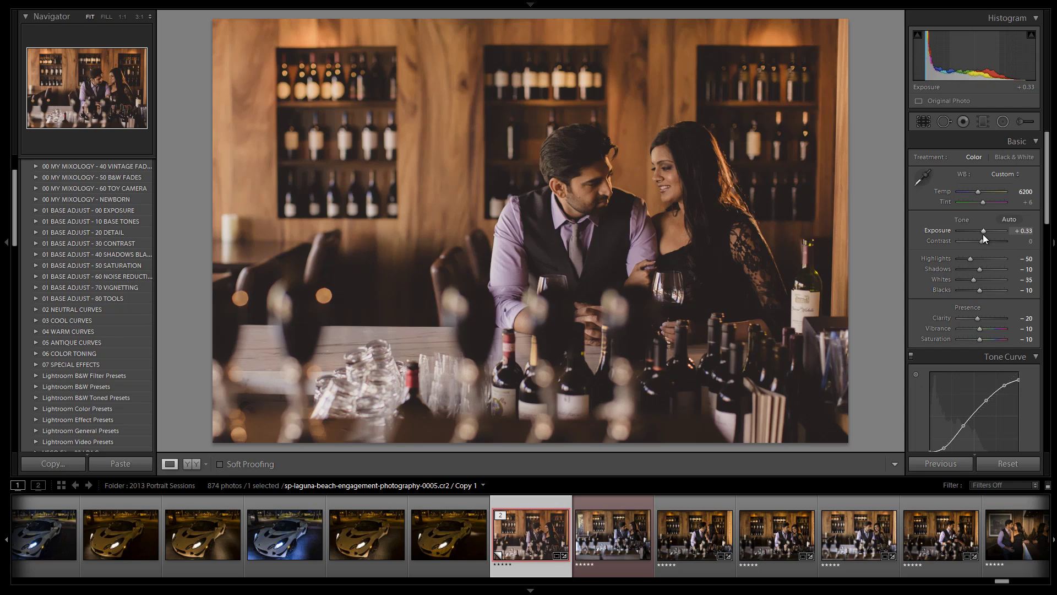
Step: Bring up the Detail settings and examine the couple's faces at 1:1 for sharpening and noise reduction
scroll(979, 255, "down", 10)
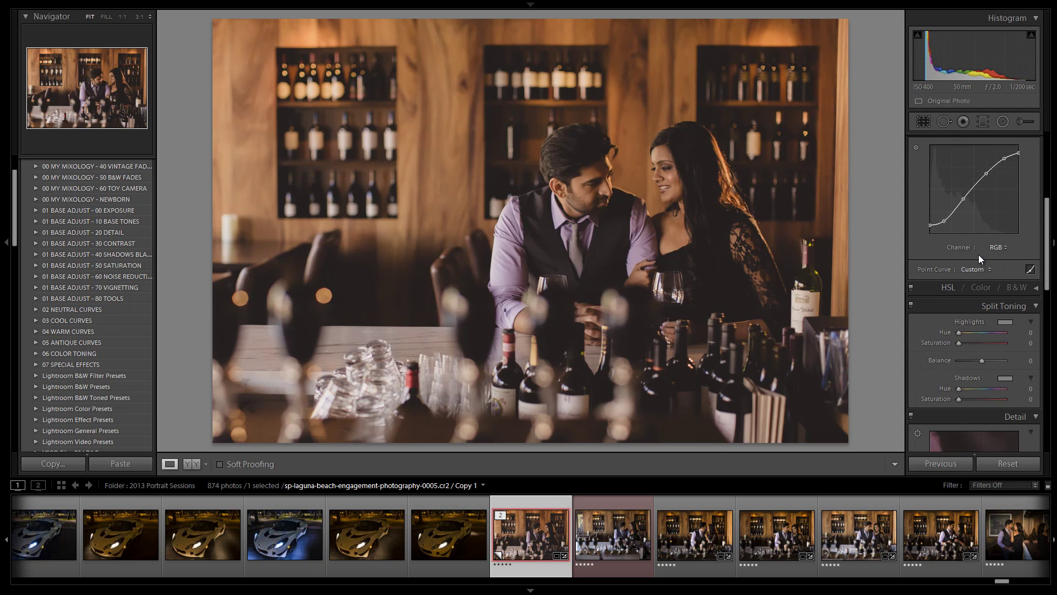
scroll(996, 273, "down", 5)
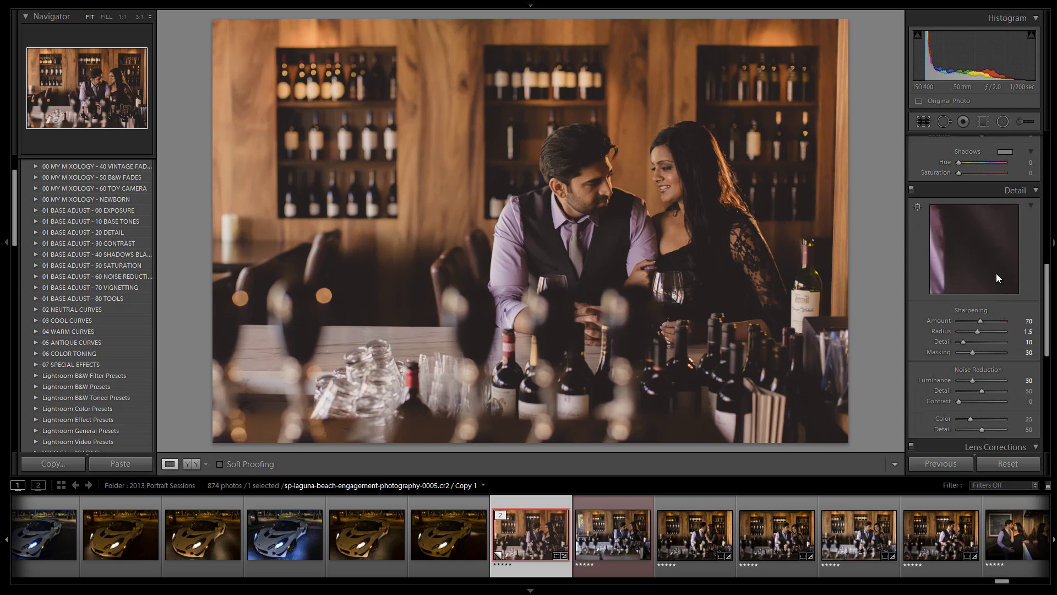
scroll(996, 273, "down", 3)
left_click(610, 190)
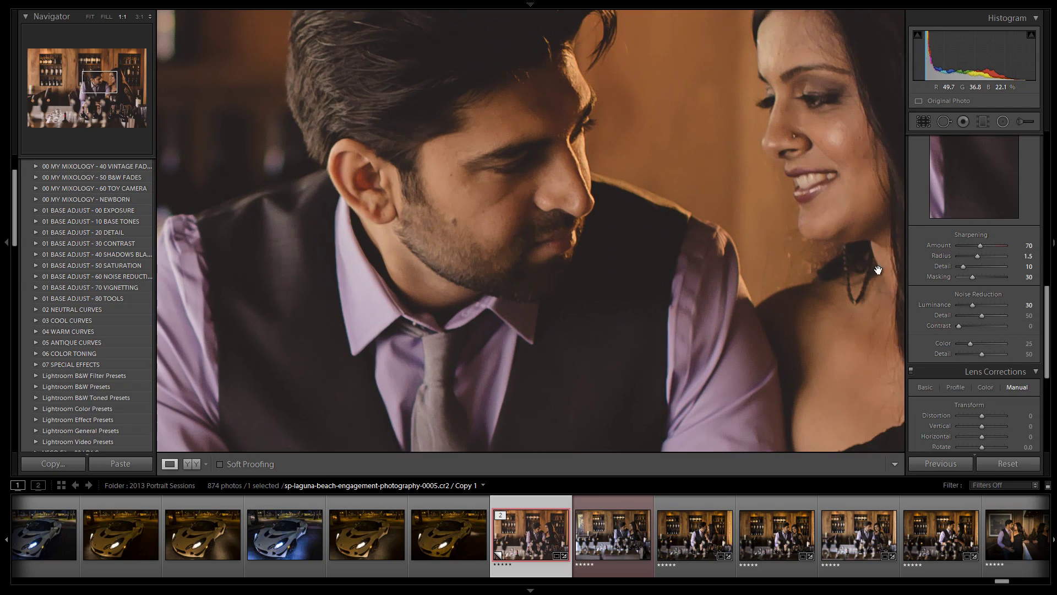
left_click_drag(749, 237, 710, 243)
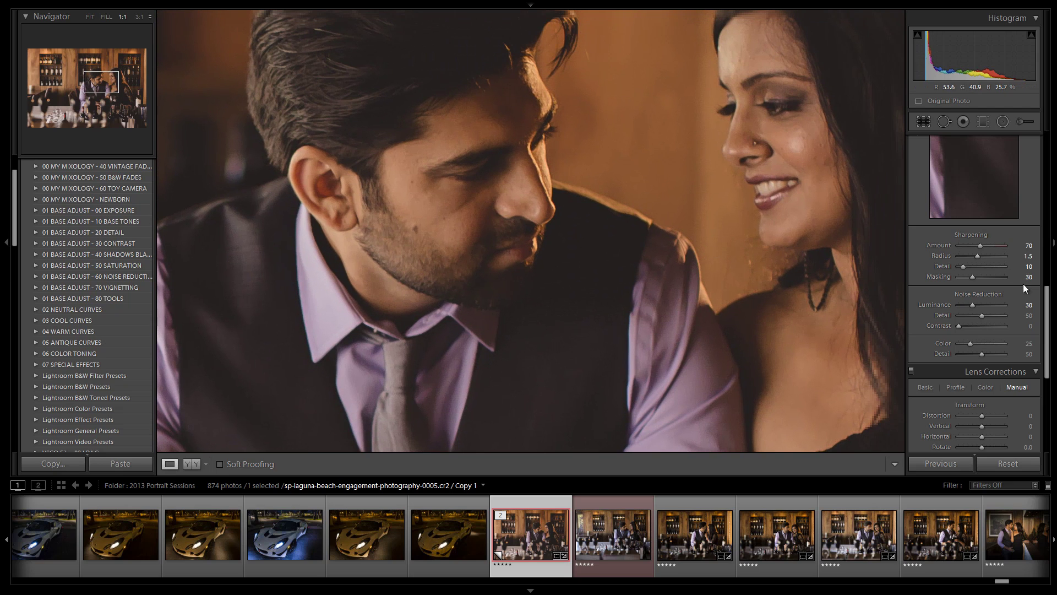
Step: Set Luminance noise reduction to 15 and check the result on the couple's faces at 1:1
scroll(999, 302, "down", 2)
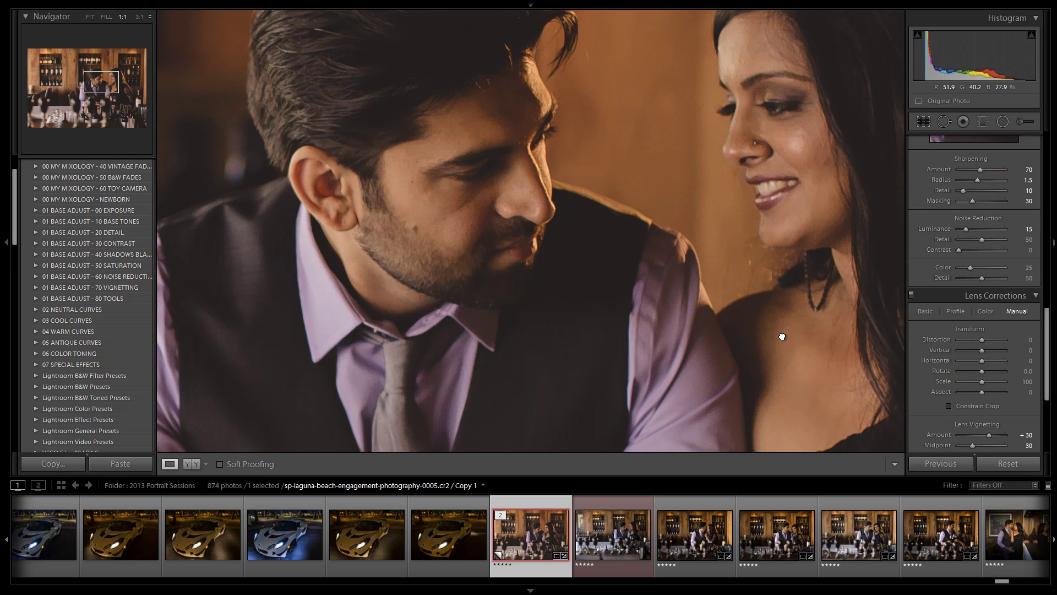
left_click_drag(778, 333, 725, 335)
scroll(1000, 330, "down", 2)
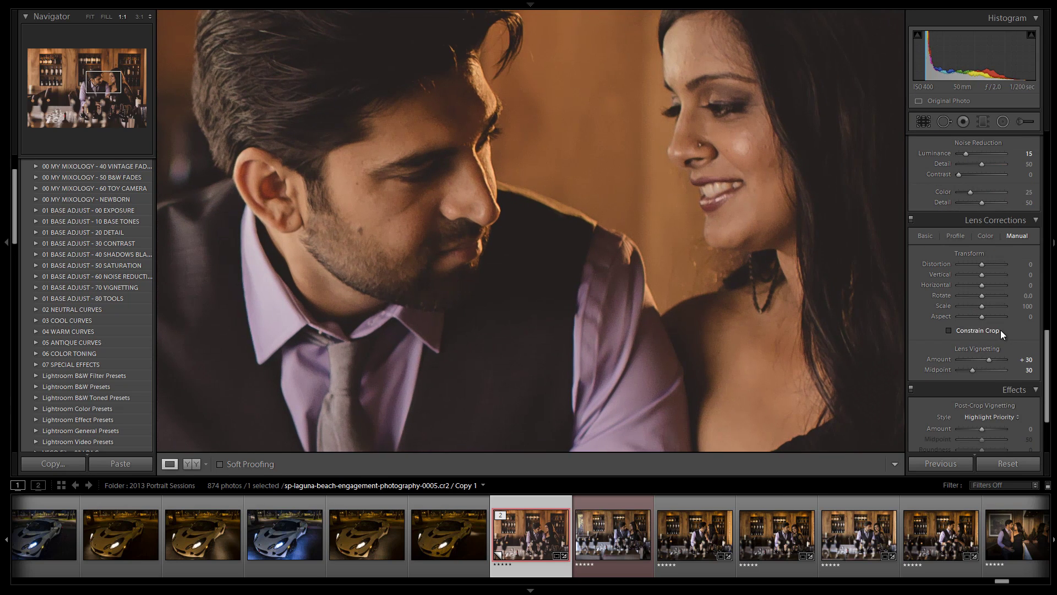
left_click(729, 347)
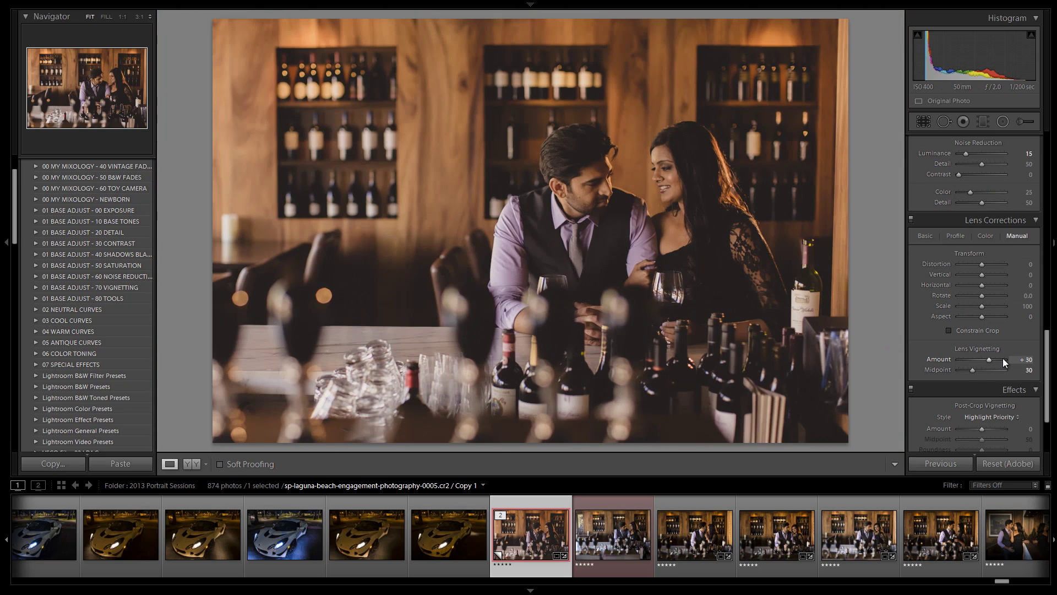
Step: Reduce the manual Lens Vignetting Amount to +10
key("Down")
key("Down")
key("Down")
key("Down")
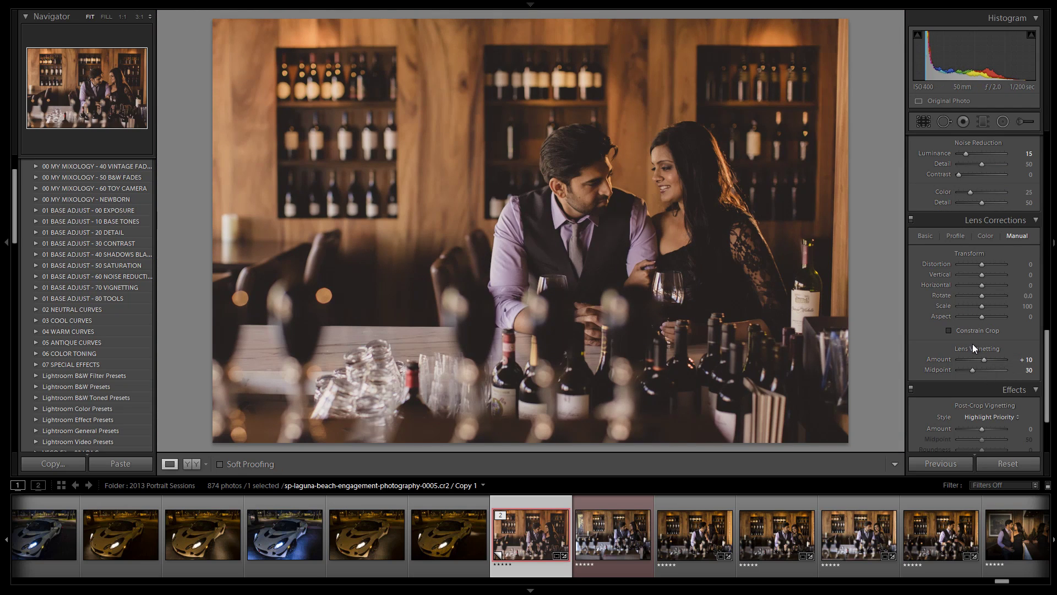
scroll(980, 323, "down", 2)
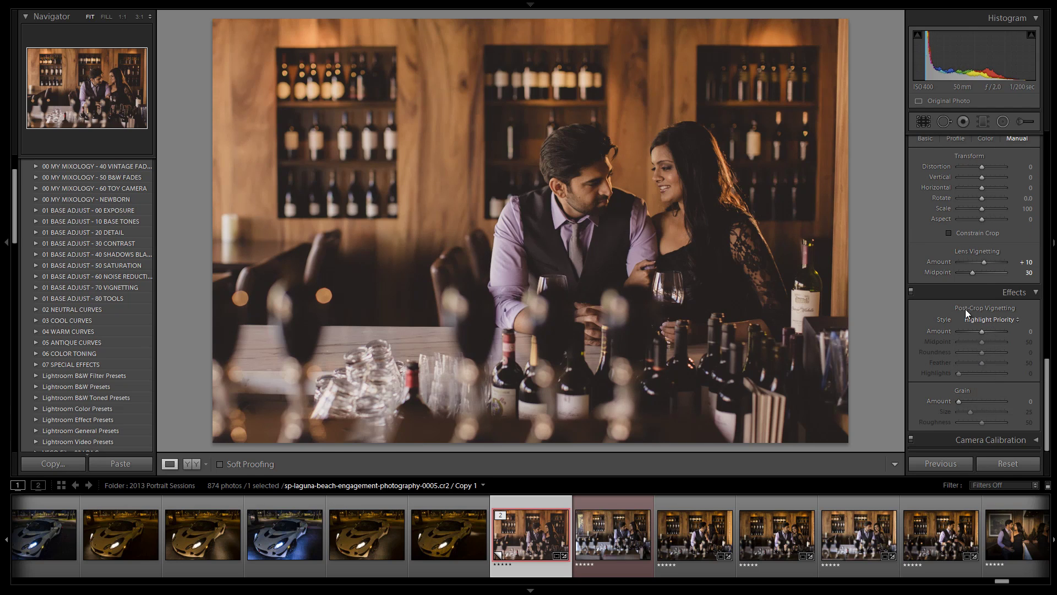
Step: Draw a circular Radial Filter centred between the couple's heads using the 02 Burn (Darken) effect, darkening the area outside it
scroll(984, 371, "up", 15)
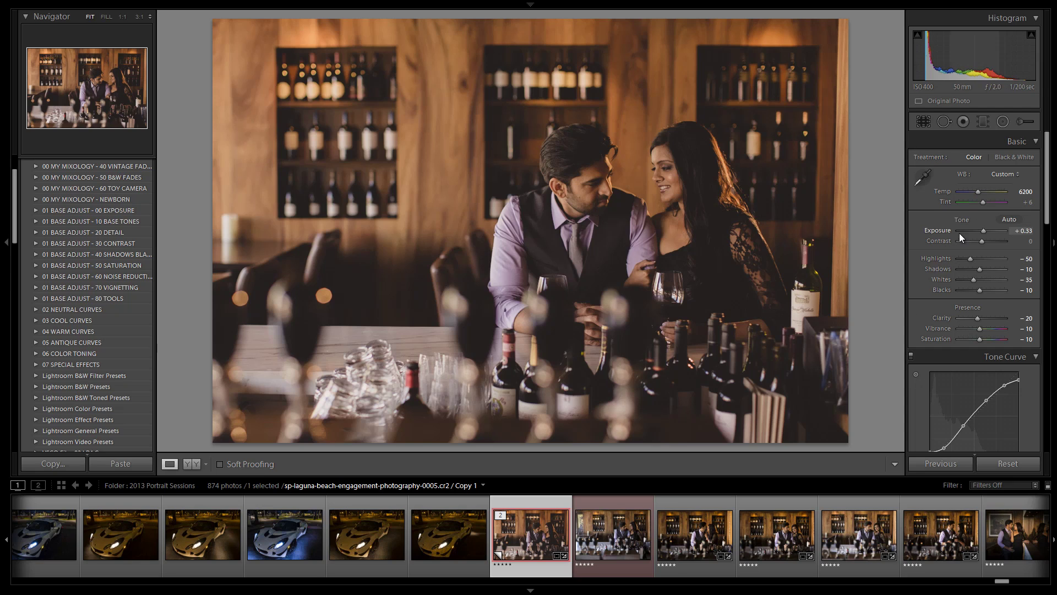
left_click(1001, 122)
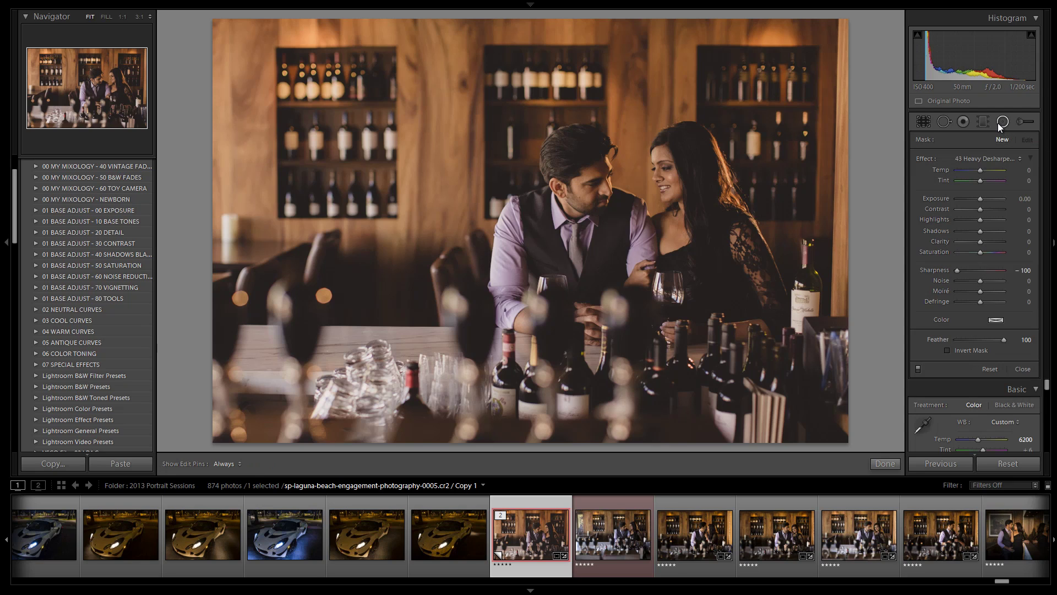
left_click(981, 158)
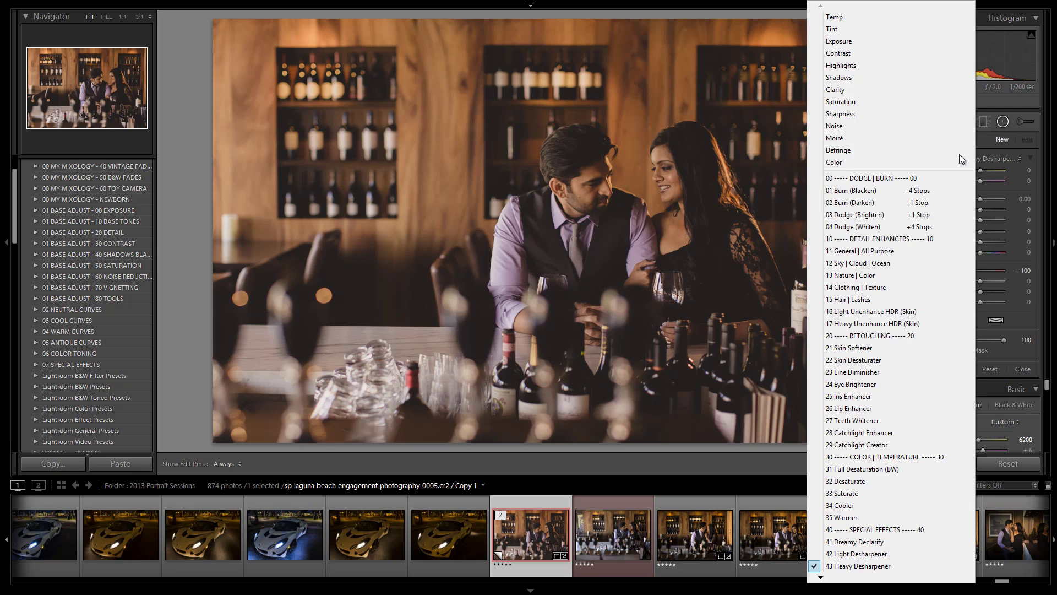
left_click(856, 203)
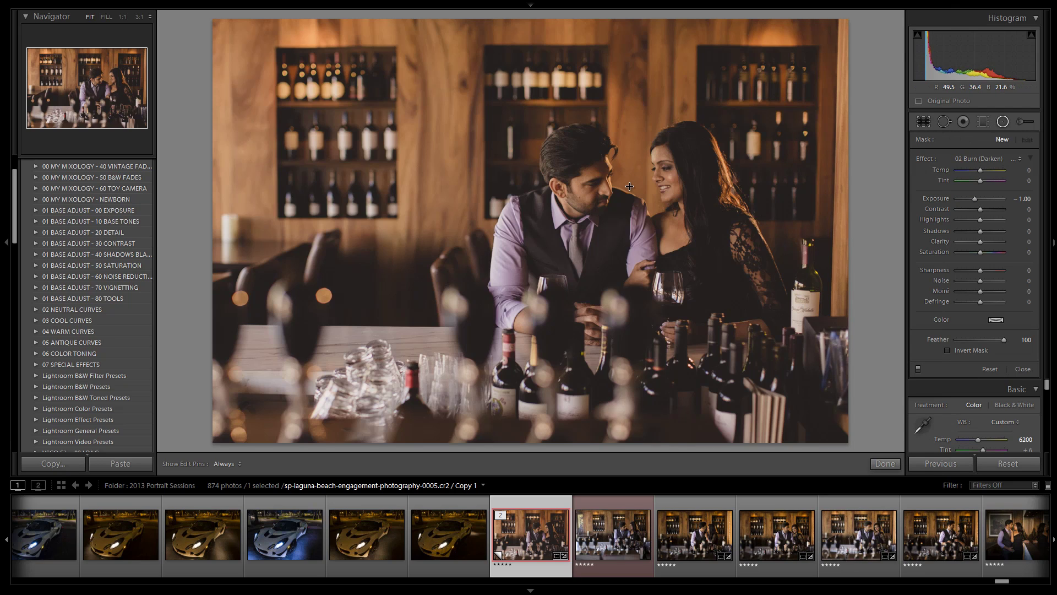
key("shift")
left_click_drag(633, 199, 935, 355)
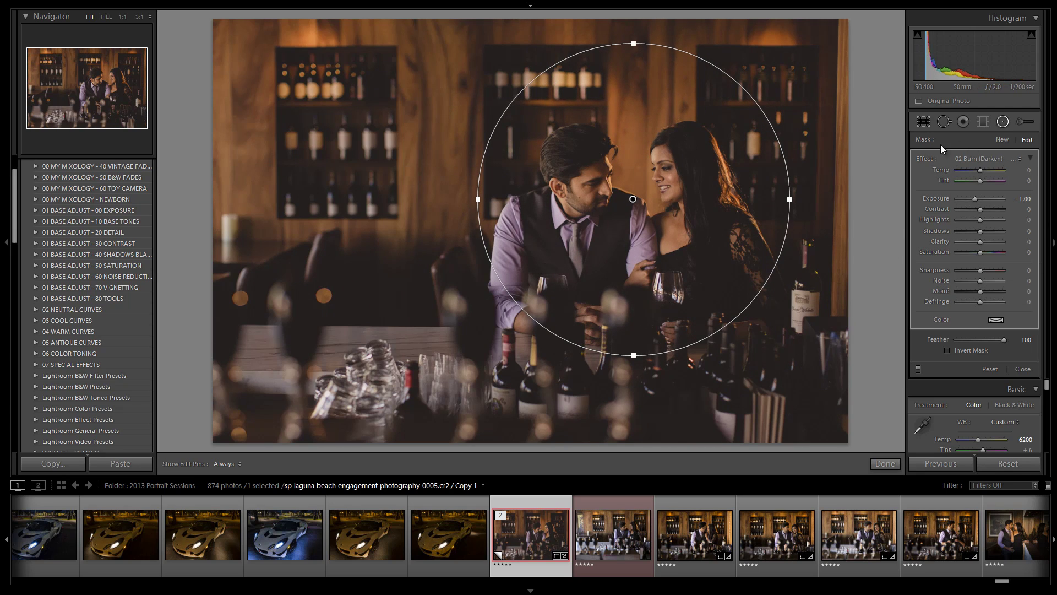
Step: Toggle the radial filter's Invert Mask option to compare darkening inside and outside the circle, leaving it off
left_click(945, 355)
left_click(948, 352)
left_click(948, 352)
left_click(948, 351)
left_click(948, 352)
left_click(948, 352)
left_click(948, 351)
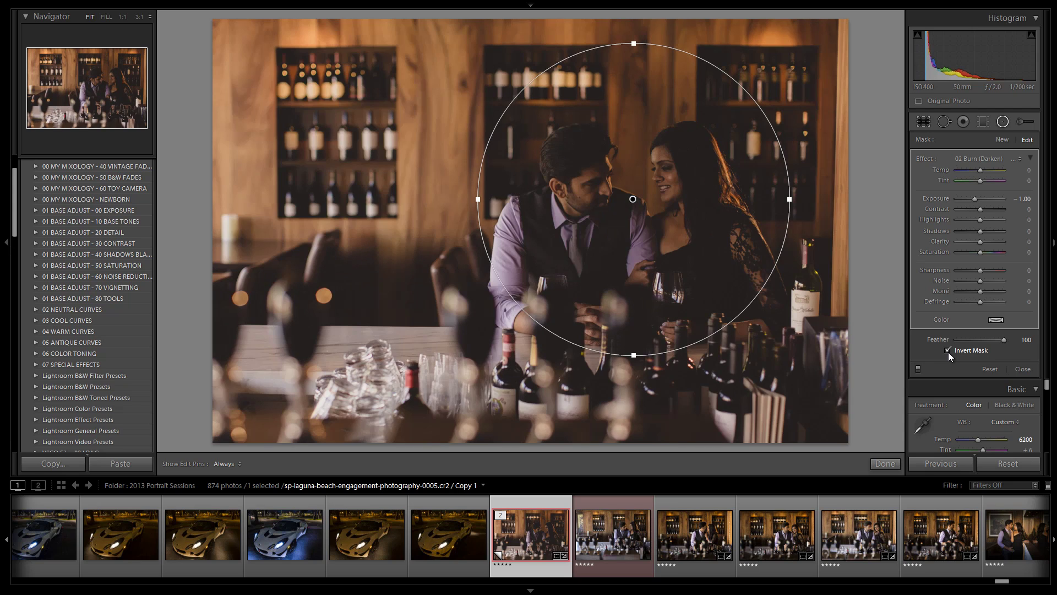
left_click(948, 352)
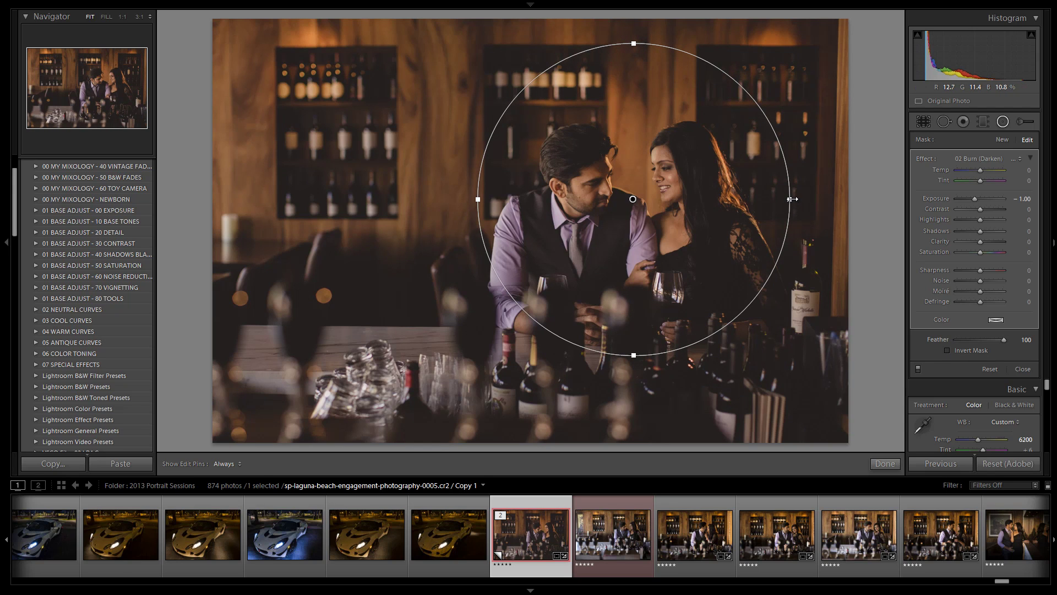
Step: Enlarge the radial filter's circle slightly around the couple and set its Exposure to -0.67
left_click_drag(792, 198, 820, 199)
left_click_drag(975, 199, 977, 198)
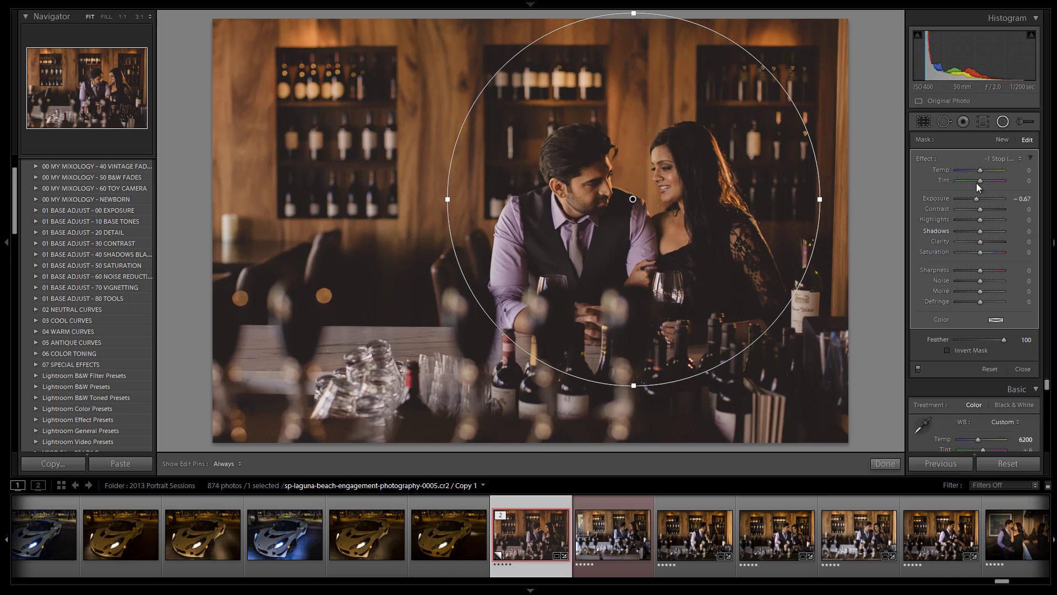
Step: Darken the photo's left side with a Graduated Filter using 02 Burn (Darken), fading toward the man, and set its Exposure to -0.70
left_click(984, 121)
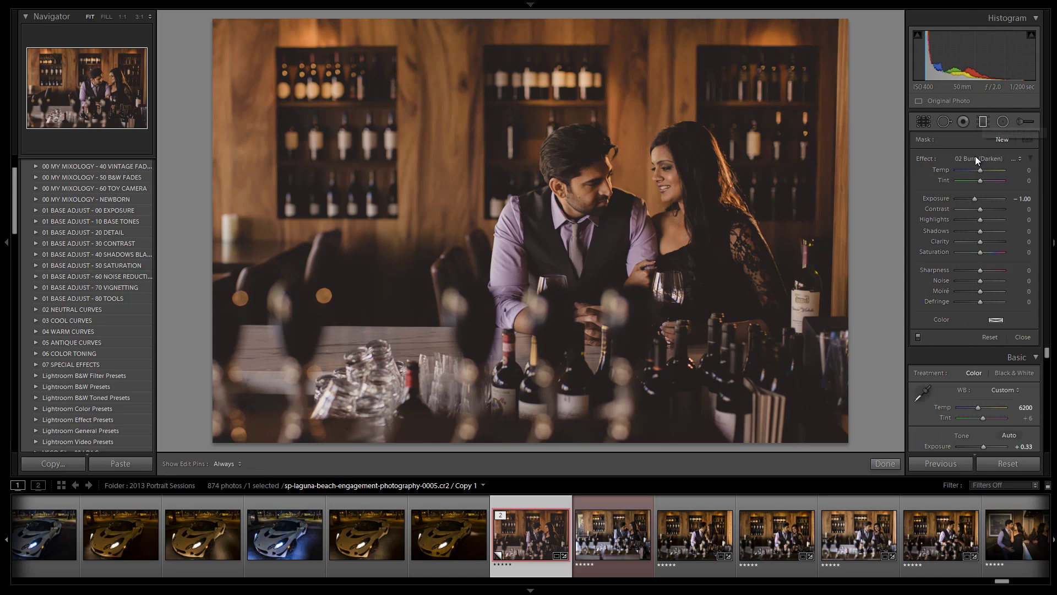
left_click(976, 156)
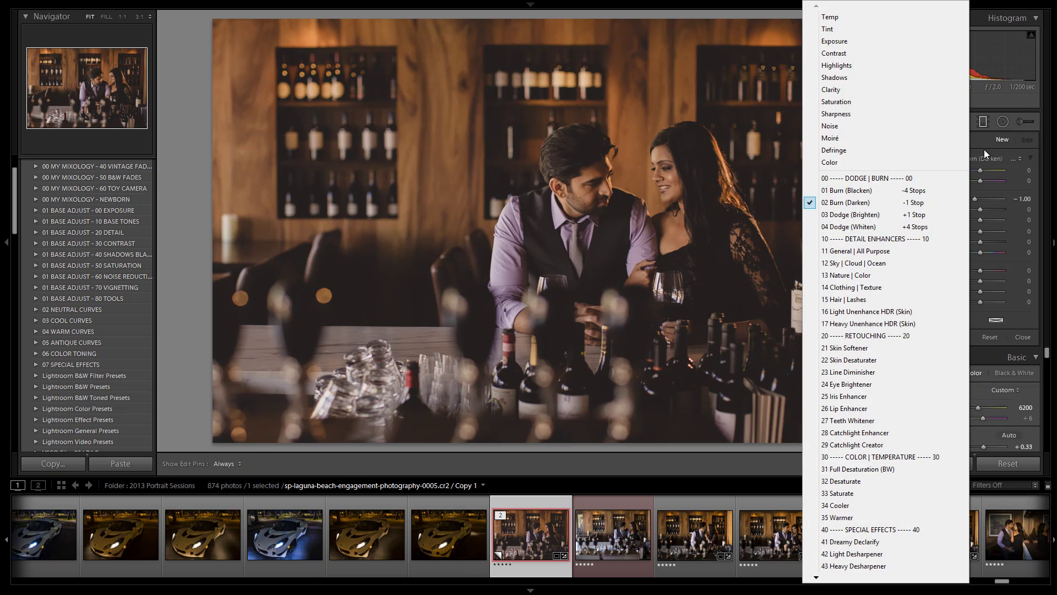
left_click(921, 203)
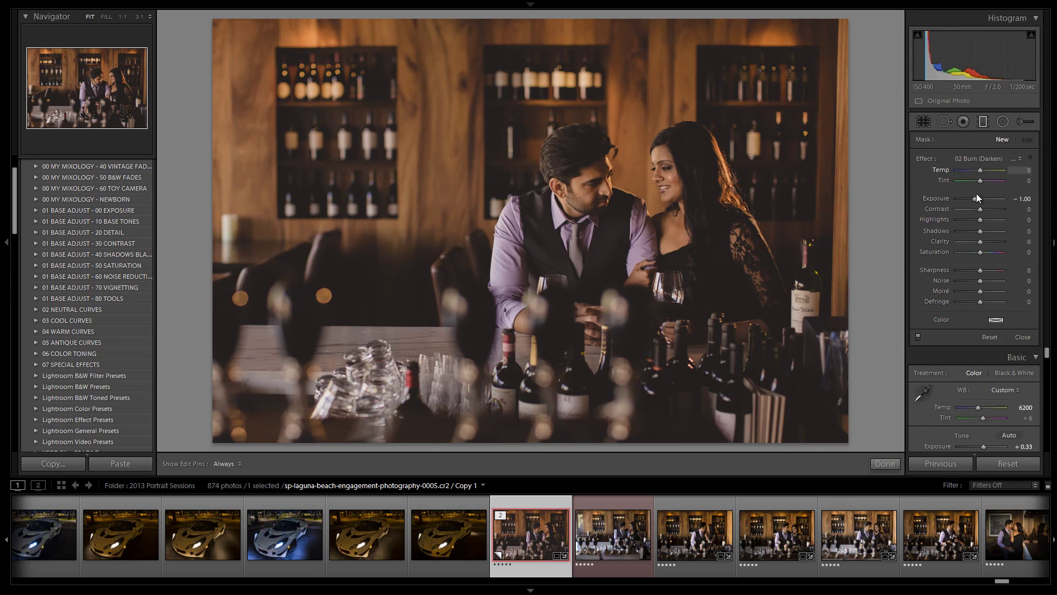
key("shift")
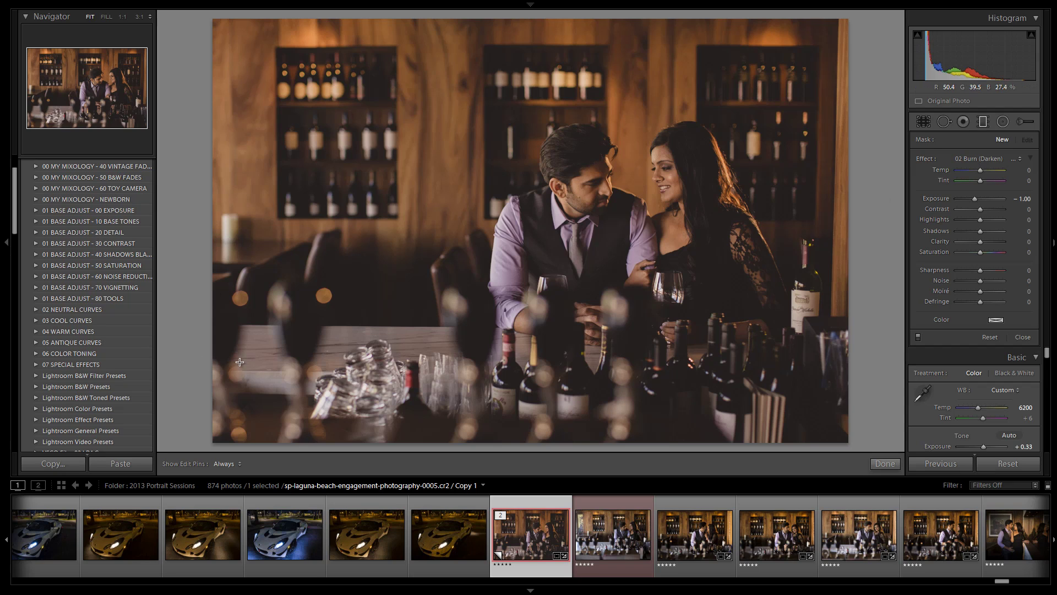
key("shift")
left_click_drag(234, 251, 240, 251)
left_click_drag(315, 252, 552, 248)
left_click_drag(917, 201, 981, 200)
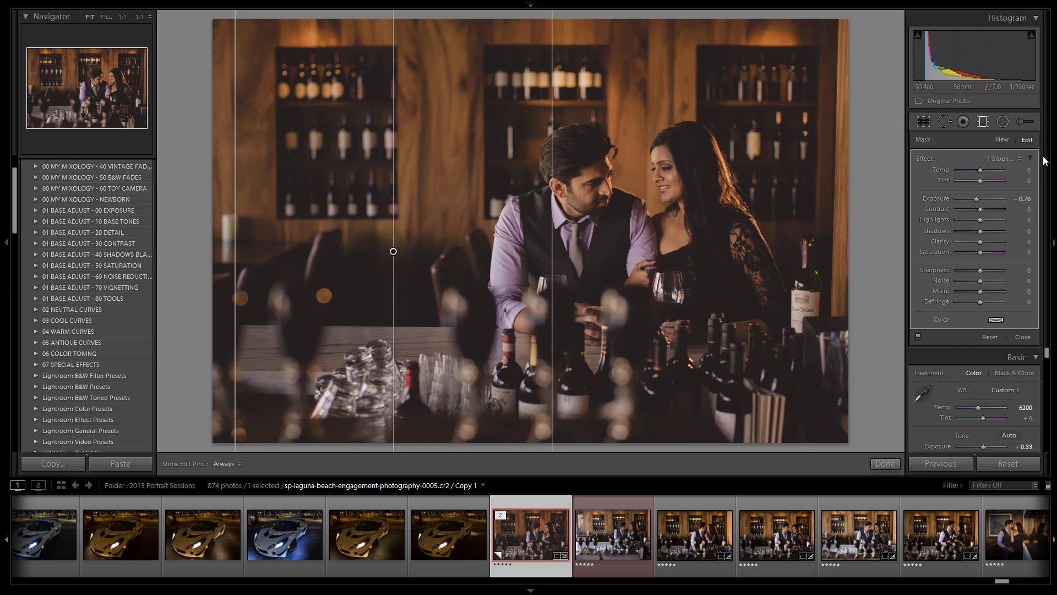
left_click(984, 121)
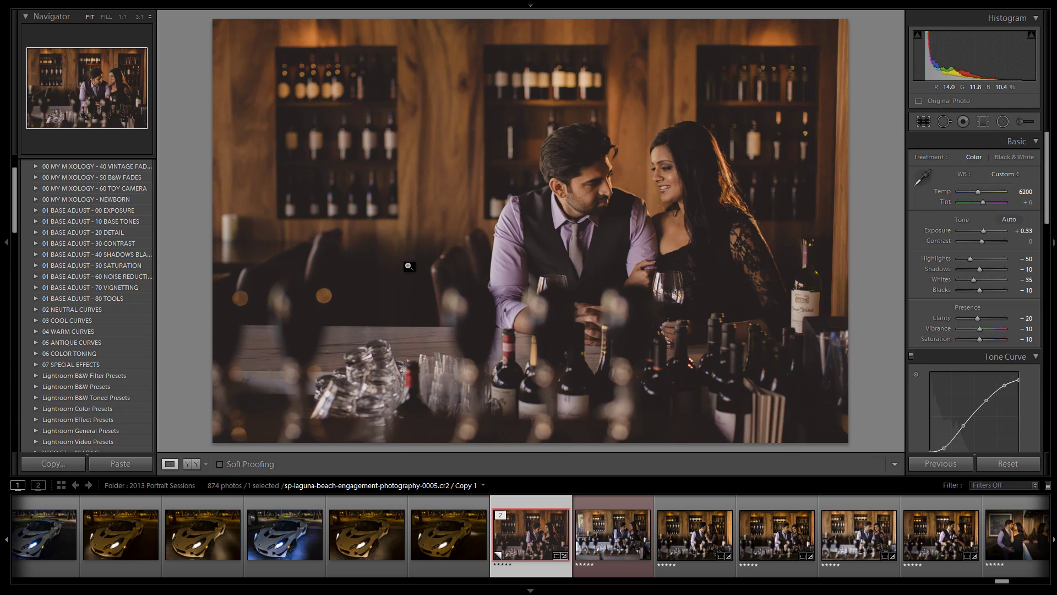
Step: Try a brighter overall Exposure of +0.43 and return it to +0.33
key("Up")
key("Up")
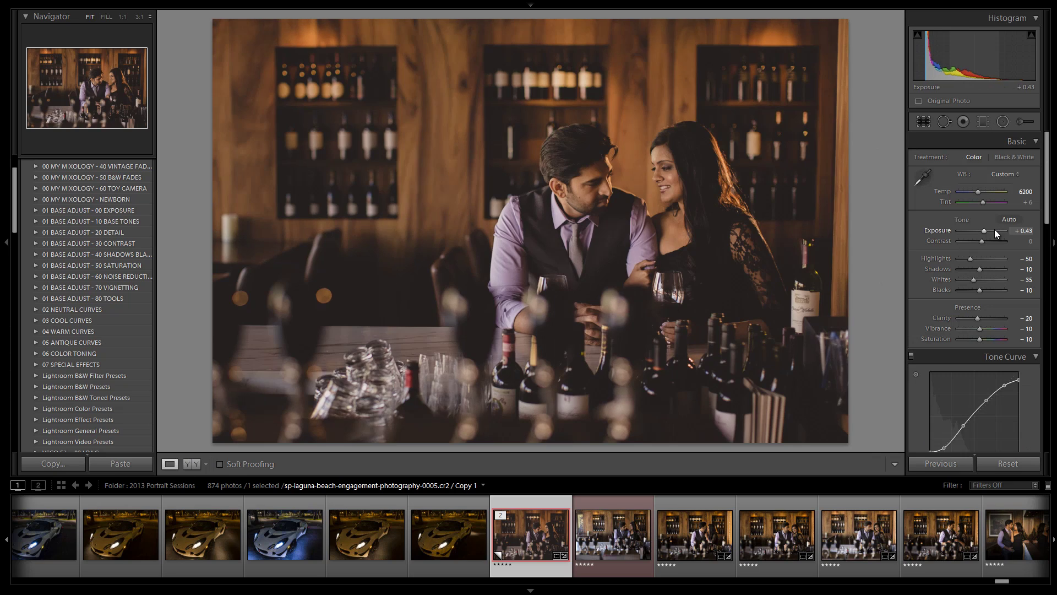
key("Down")
key("Down")
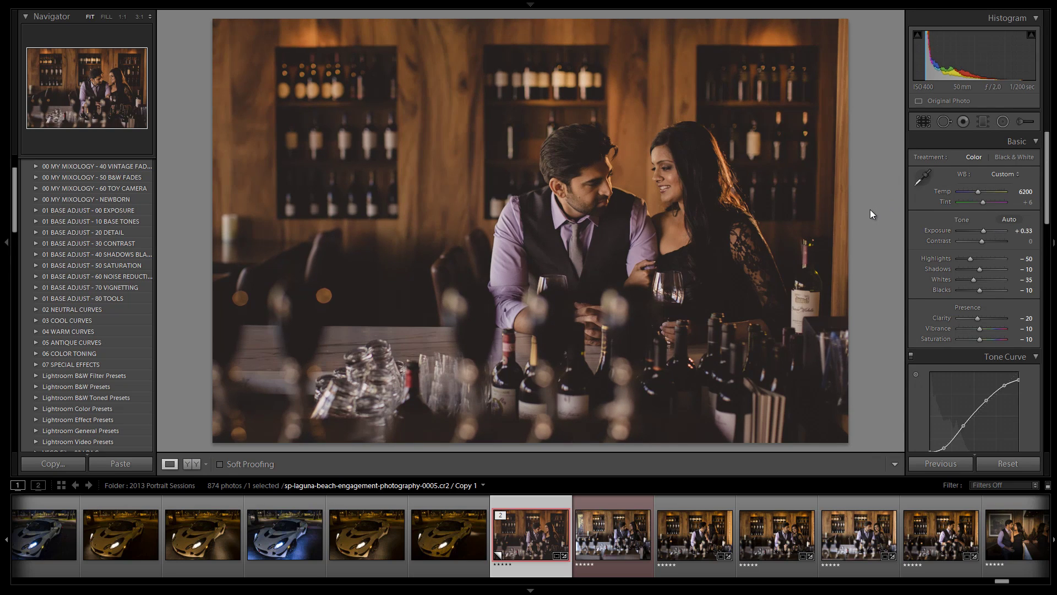
Step: Set the photo's overall Contrast to +10
left_click(985, 243)
key("Down")
key("Down")
Step: Compare the graded photo with its Before version several times, ending on the edited view
key("backslash")
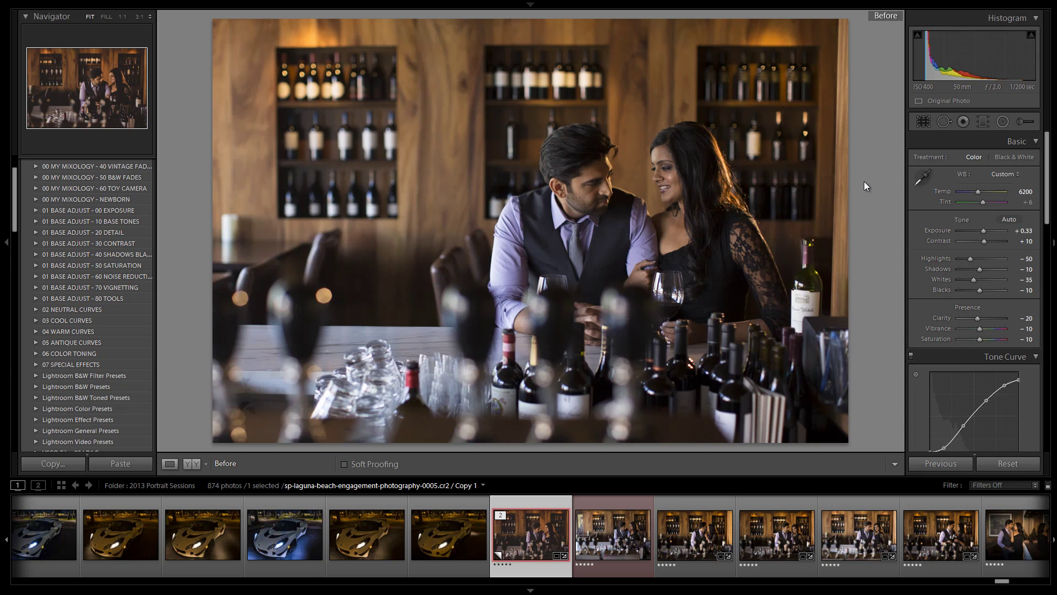
key("backslash")
key("backslash")
key("backslash")
key("backslash")
key("backslash")
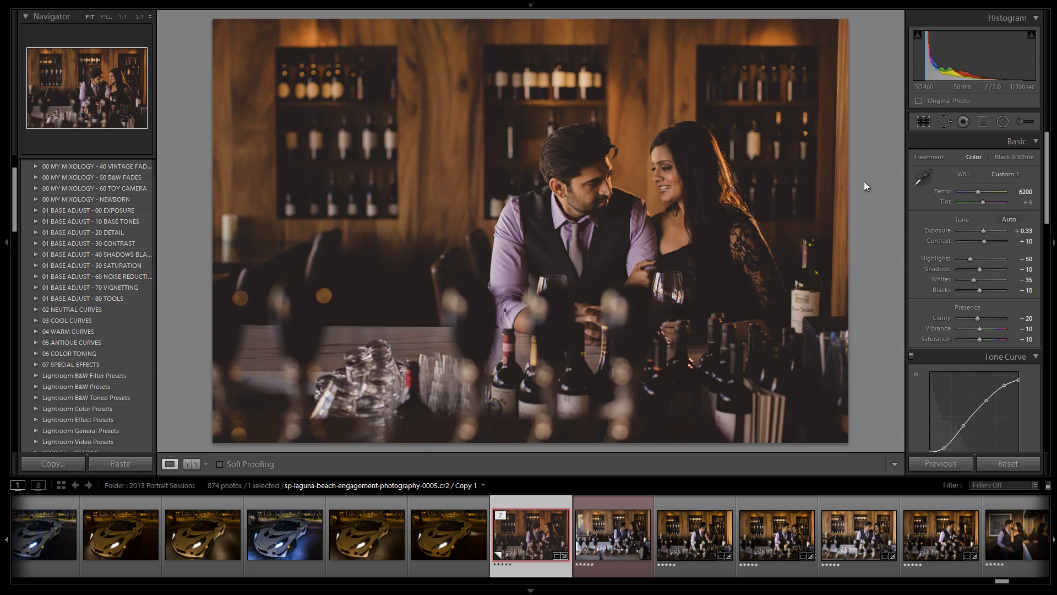
key("backslash")
key("backslash")
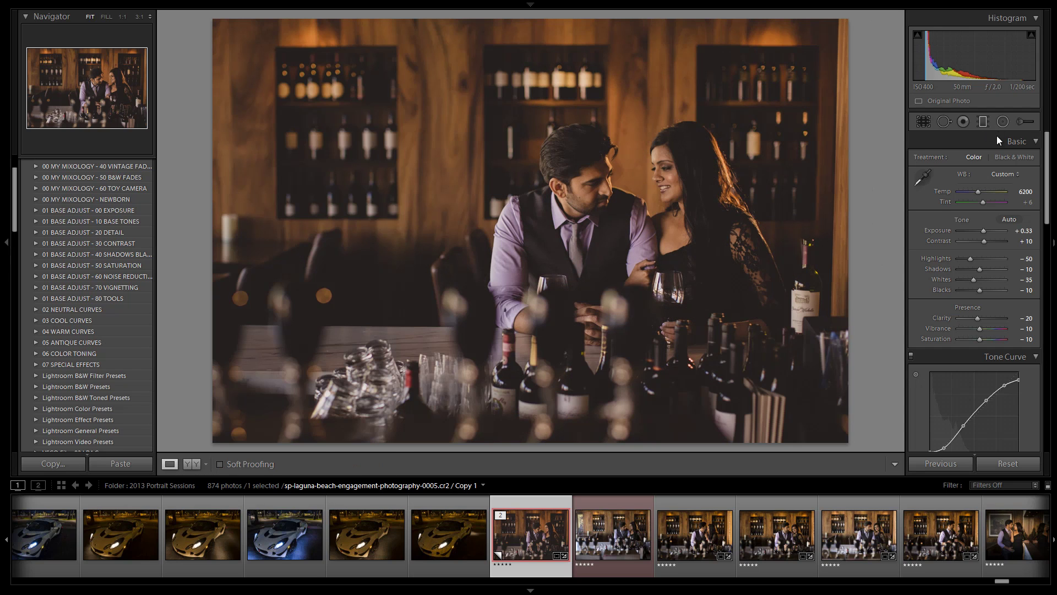